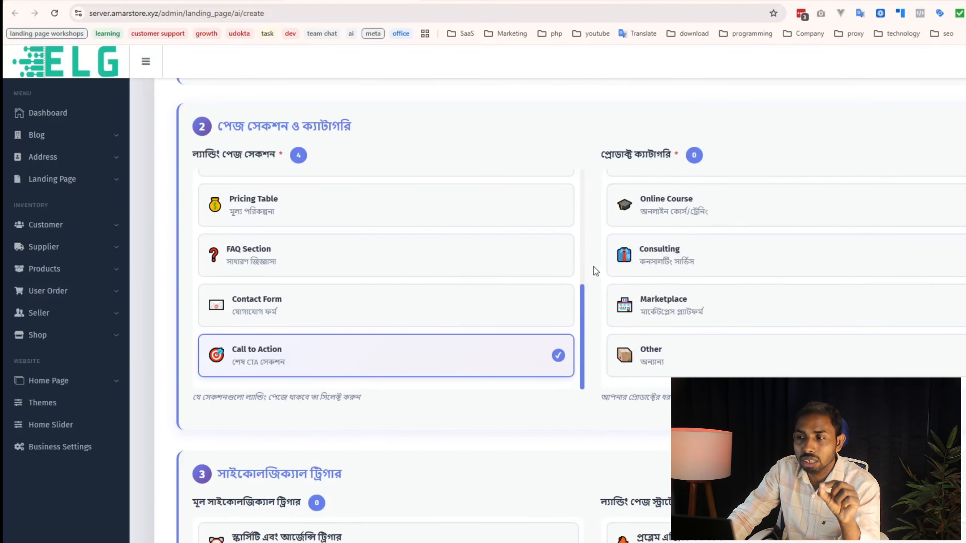
Review the AI landing page form's sections, from business information through target audience to competitor details.
scroll(595, 271, down, 10)
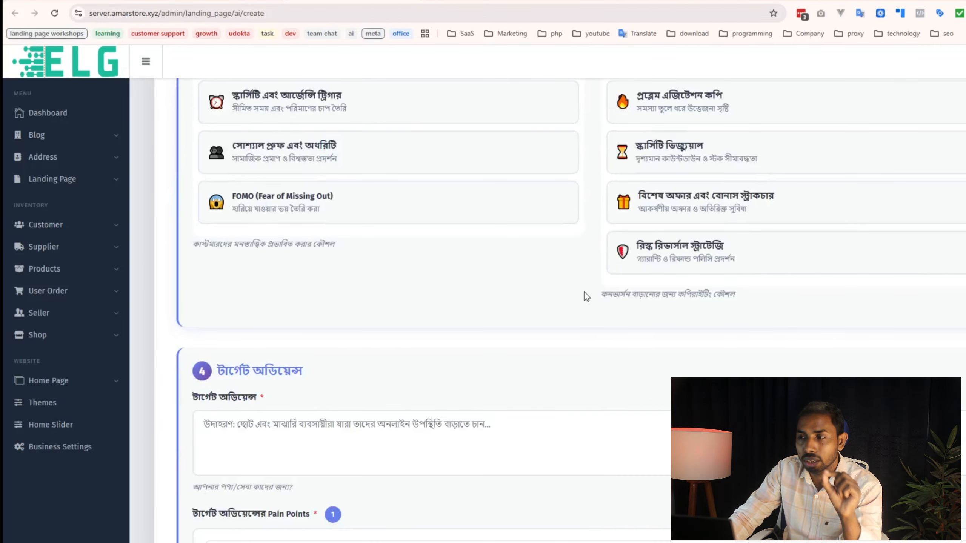
scroll(584, 293, down, 15)
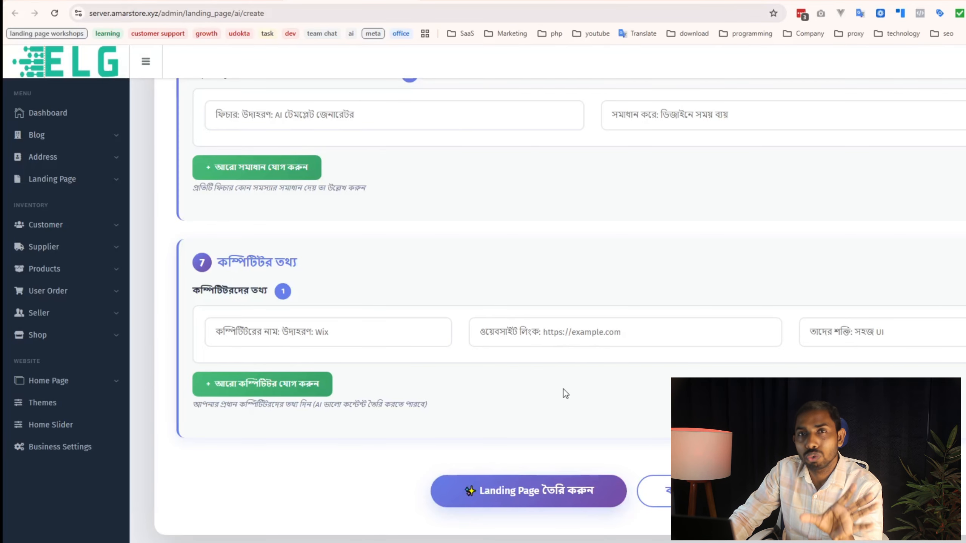
scroll(563, 390, up, 20)
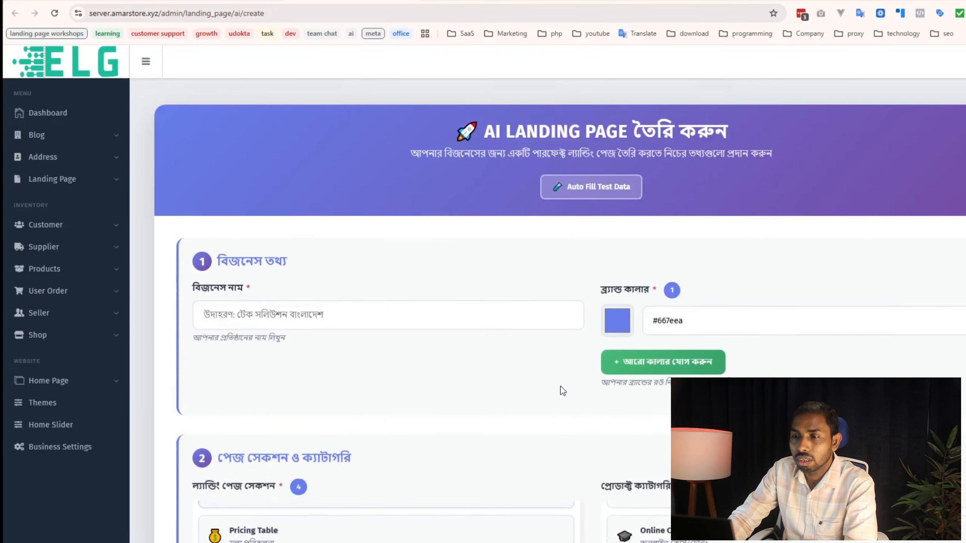
scroll(563, 376, down, 8)
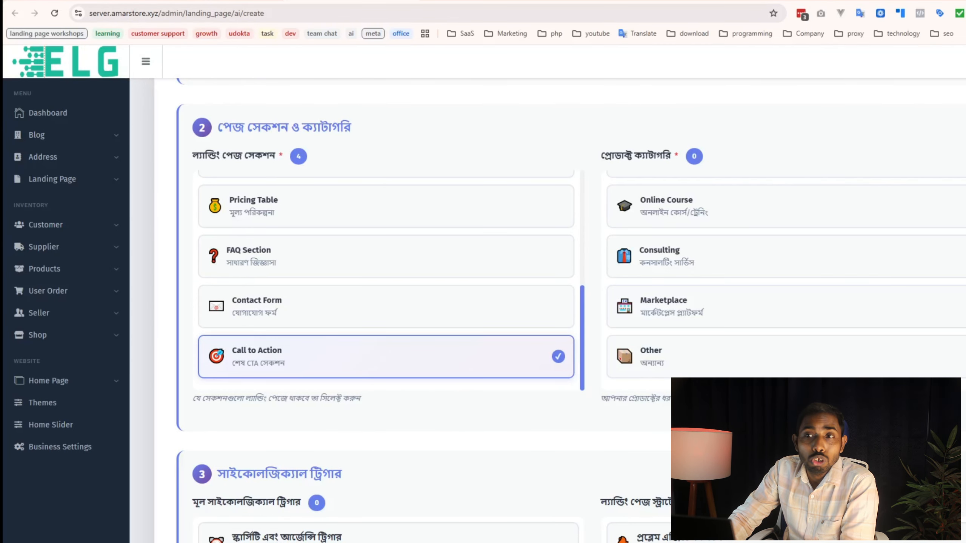
View the published test123456 landing page and examine its hero headline about premium gold jewellery.
click(221, 1)
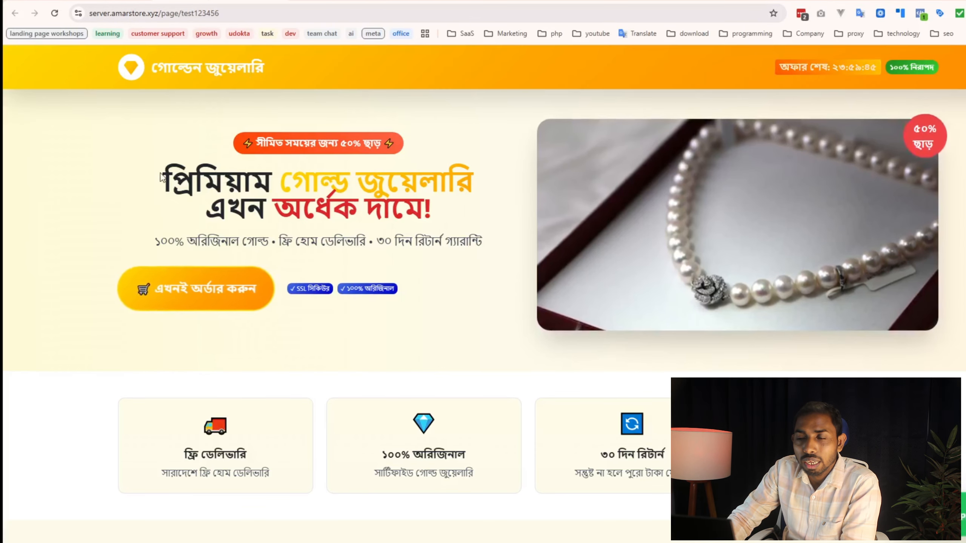
drag(164, 181, 108, 184)
click(447, 229)
click(110, 188)
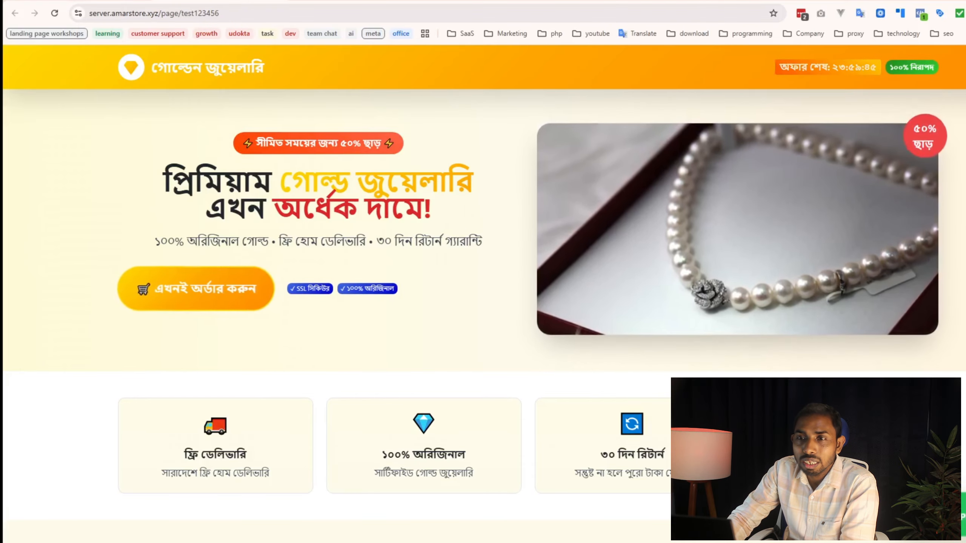
Open the test123456 landing page for editing from the admin's landing page list.
click(93, 1)
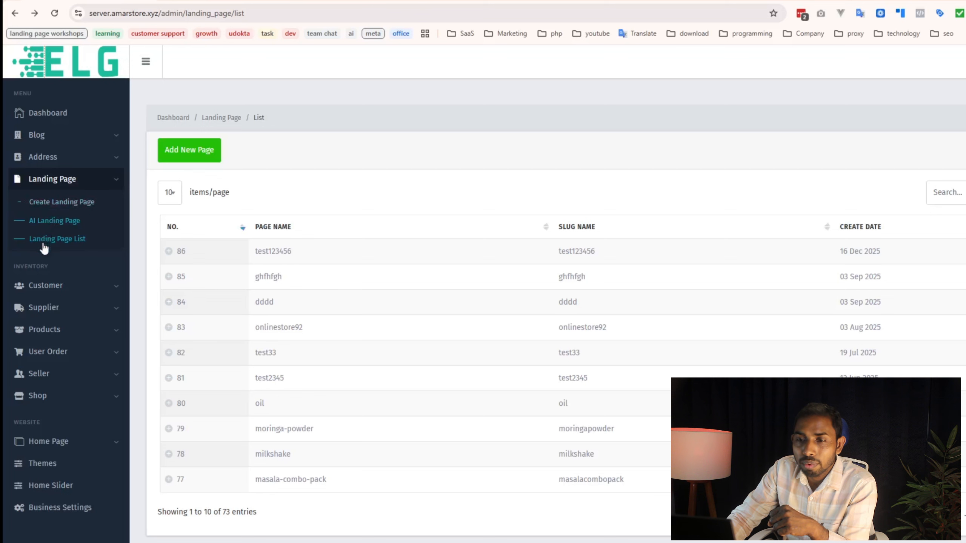
click(169, 252)
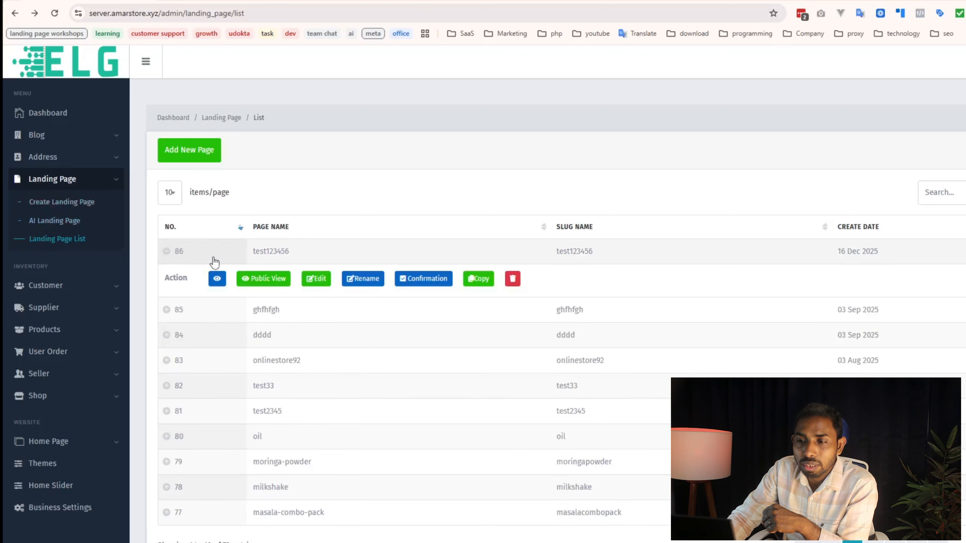
click(320, 280)
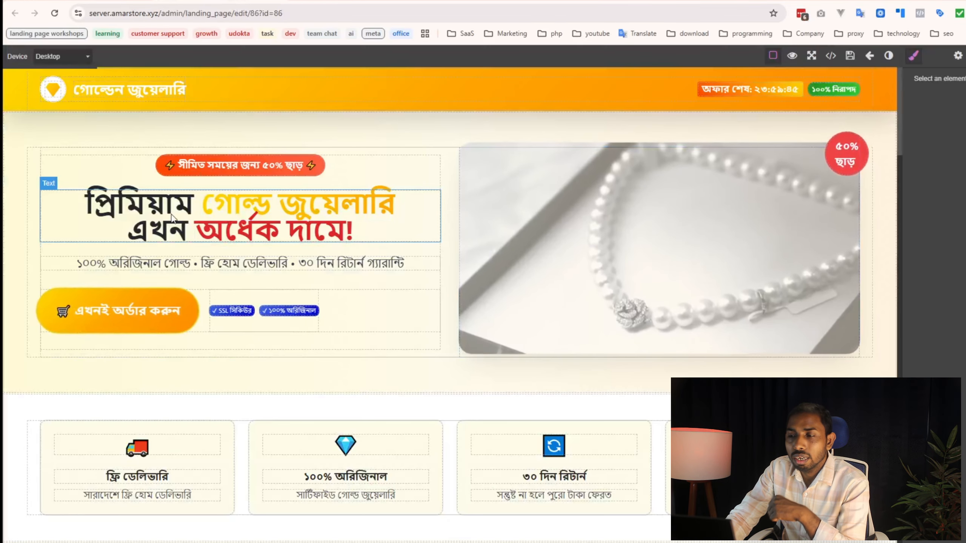
Inspect the hero headline as an editable element and check the image selection dialog of the necklace picture.
click(159, 210)
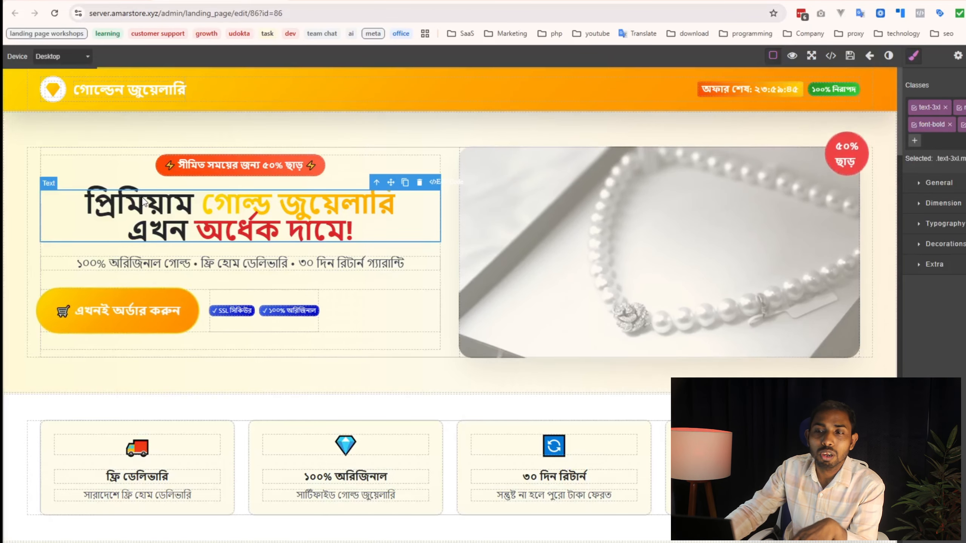
double_click(591, 227)
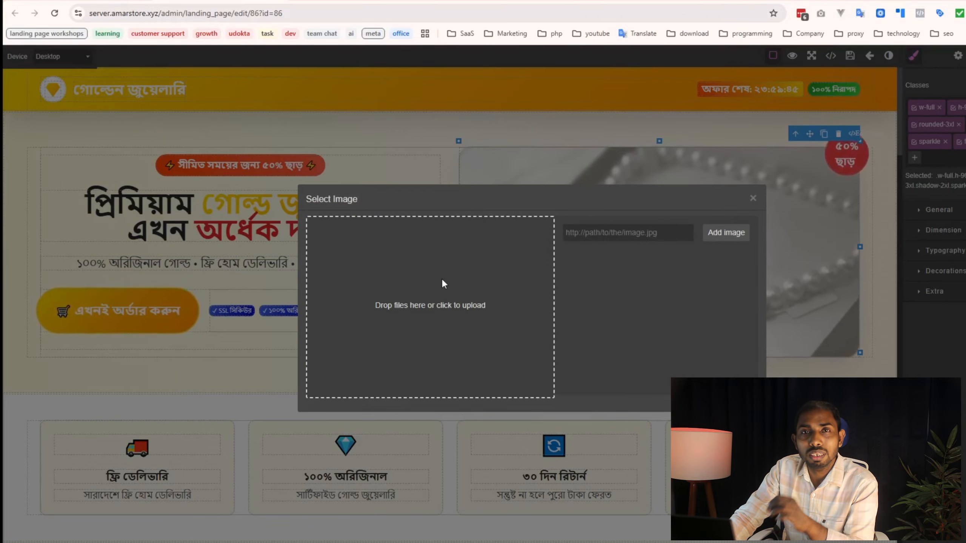
click(753, 198)
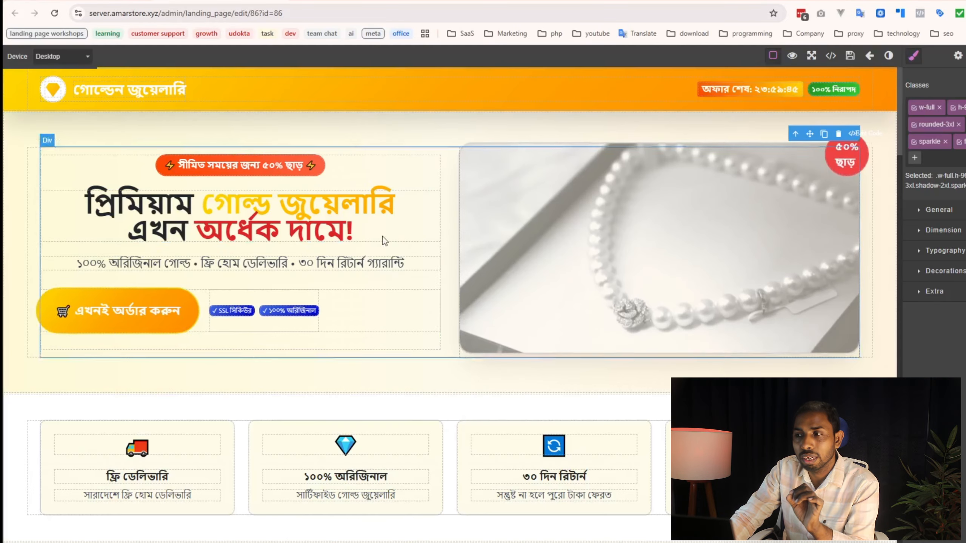
Examine the landing page's offer block and order form, including its customer fields, product choice, payment method and order summary.
scroll(420, 322, down, 20)
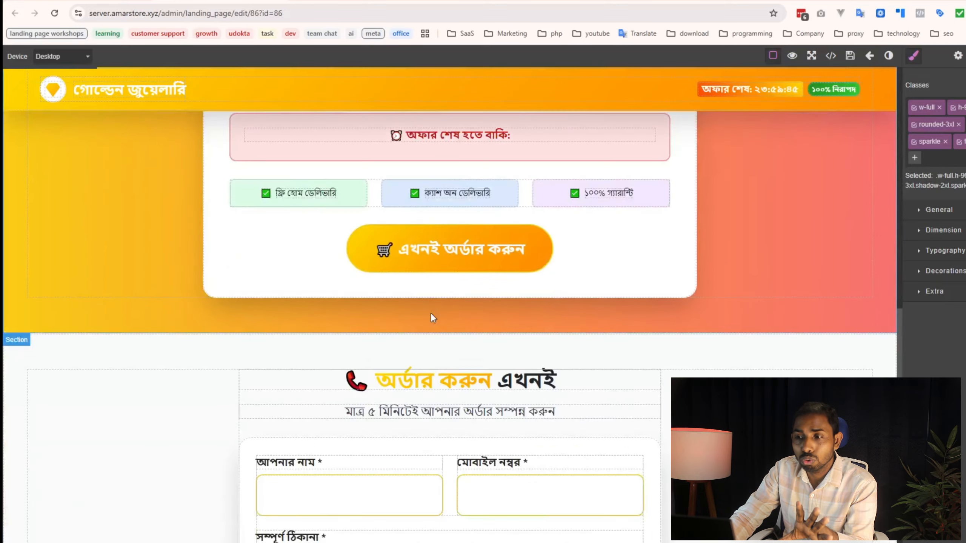
scroll(431, 314, down, 10)
scroll(430, 316, up, 9)
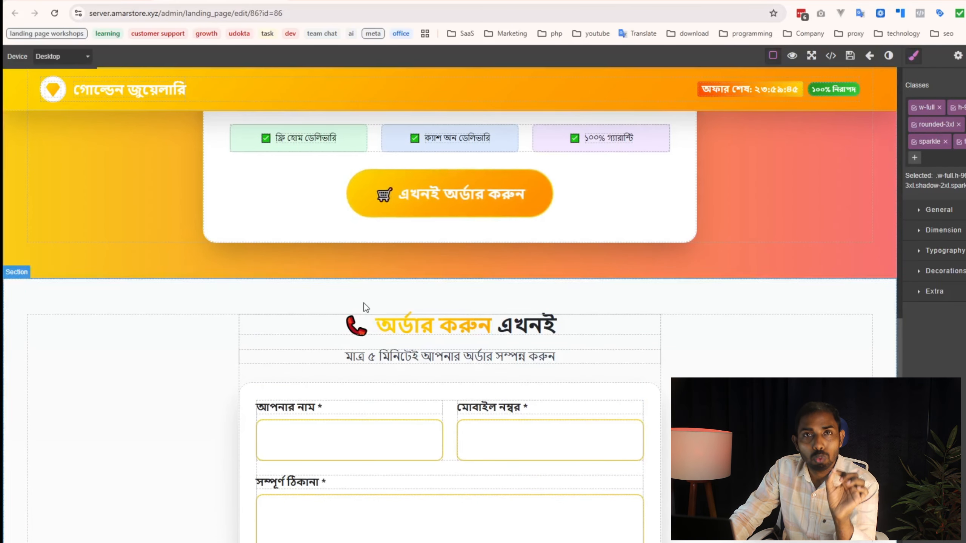
scroll(365, 304, down, 9)
scroll(323, 235, up, 3)
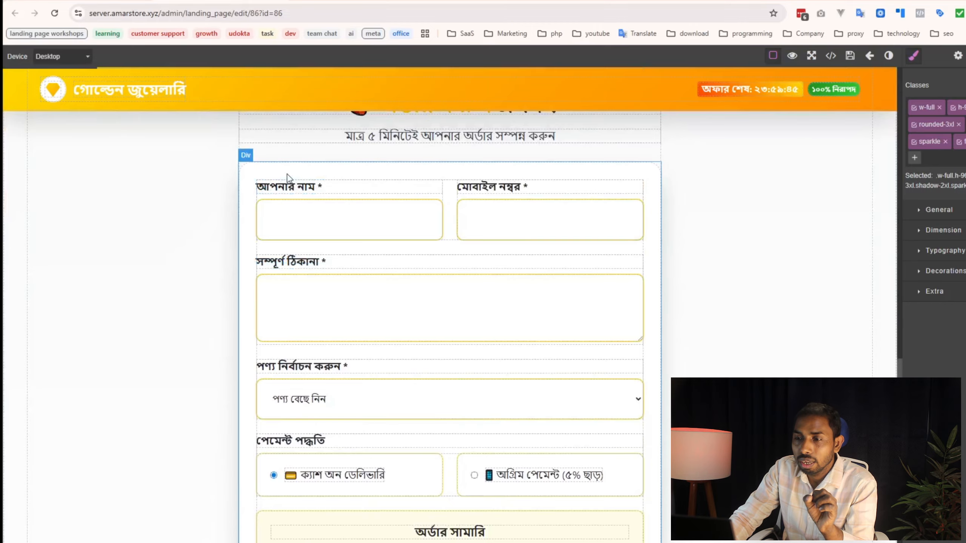
click(287, 174)
scroll(432, 280, up, 5)
scroll(432, 381, down, 4)
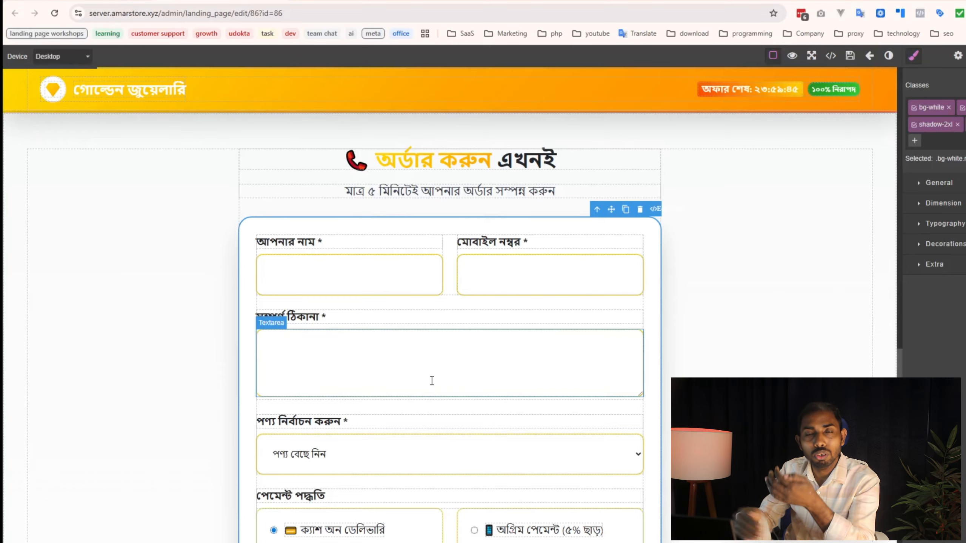
scroll(432, 380, down, 10)
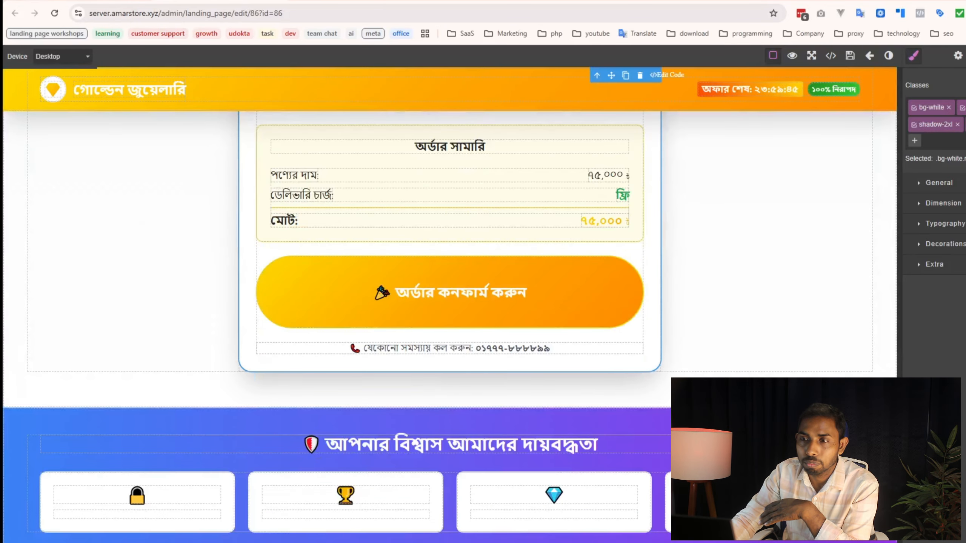
scroll(444, 370, down, 5)
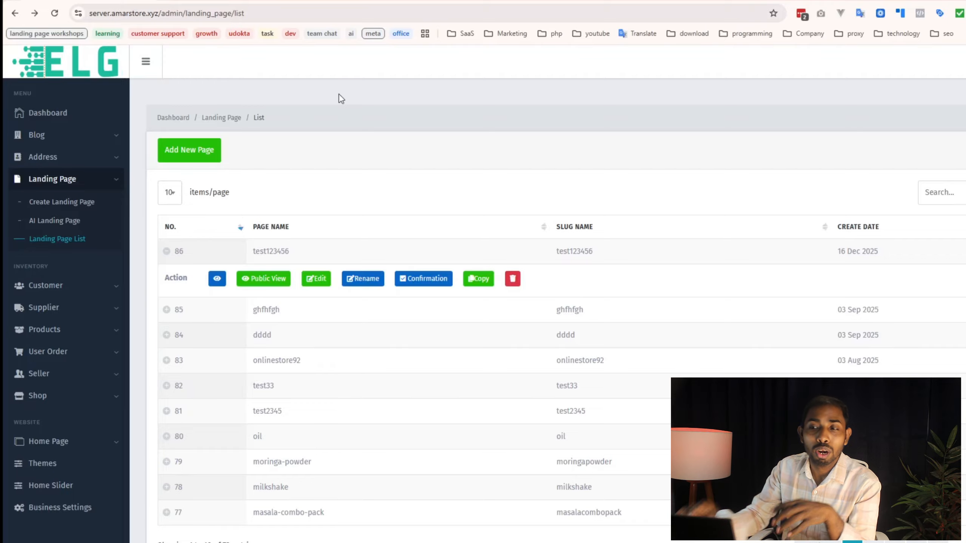
Start a new product in the admin's product section and name it "AI Website Builder Pro".
click(39, 331)
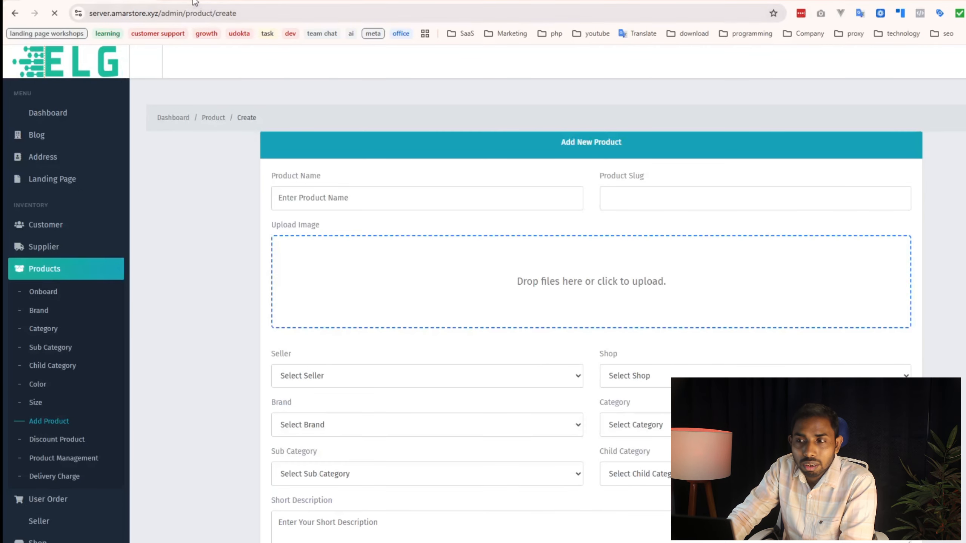
click(350, 197)
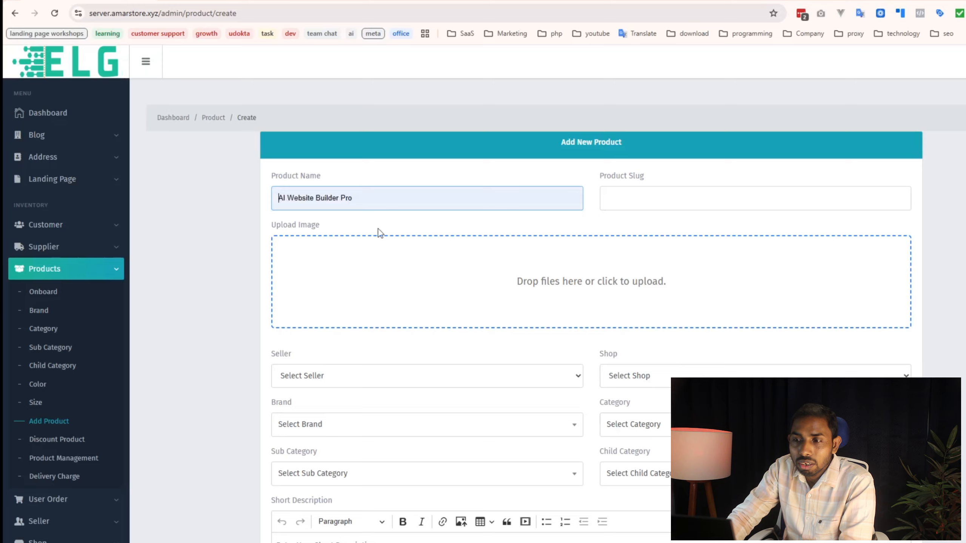
click(354, 231)
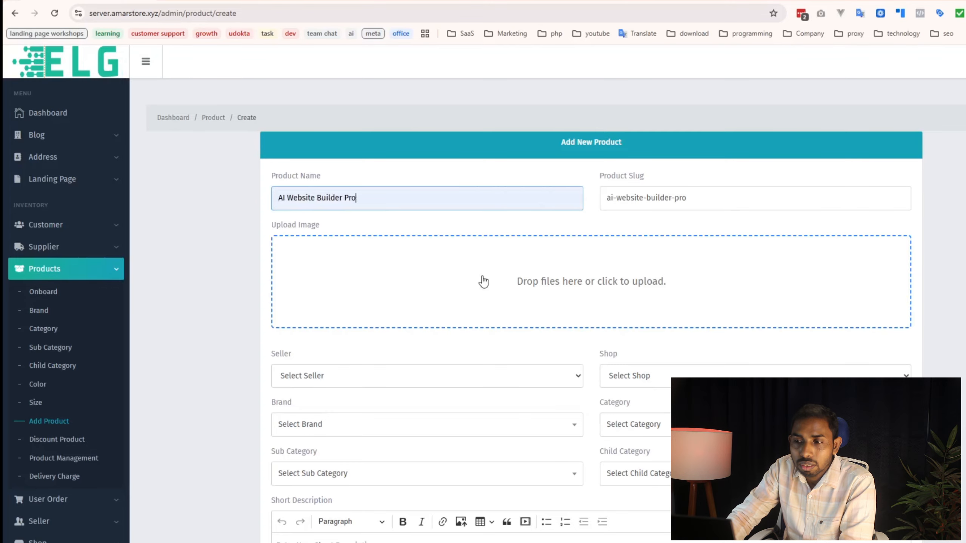
Assign a seller and a shop to the new product.
click(362, 373)
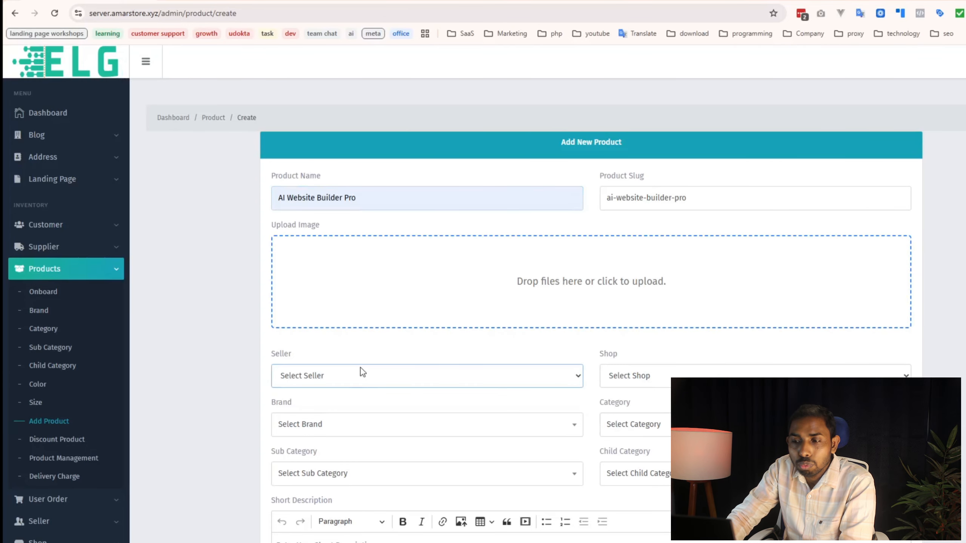
click(321, 411)
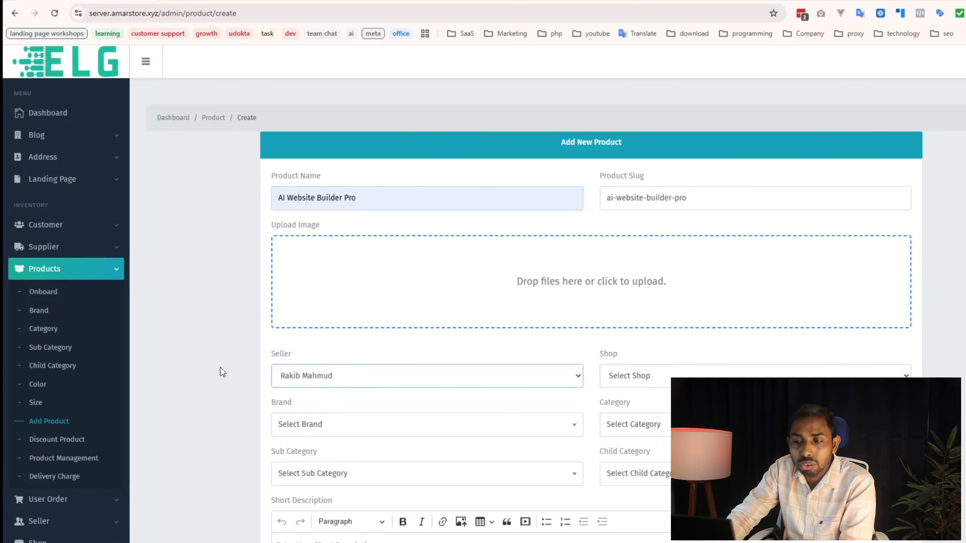
scroll(223, 372, down, 4)
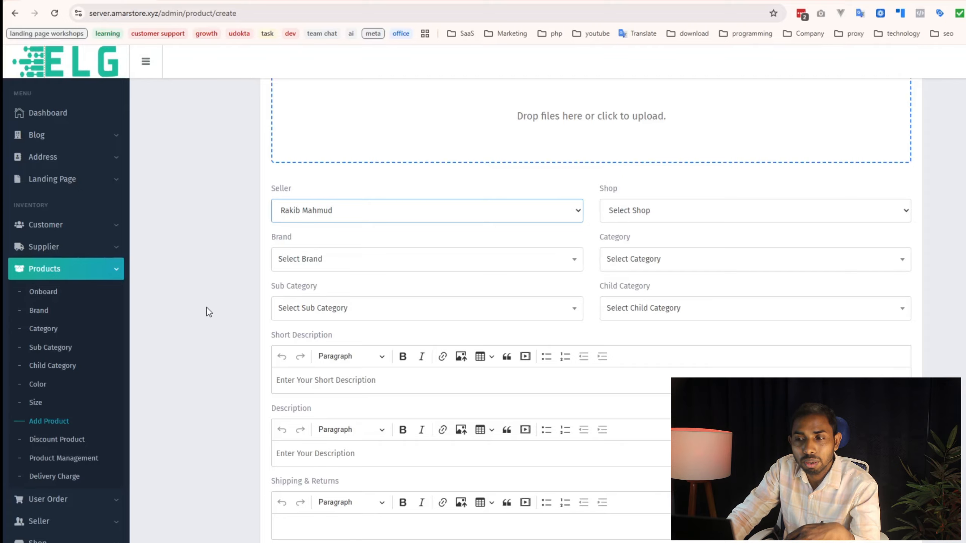
click(663, 216)
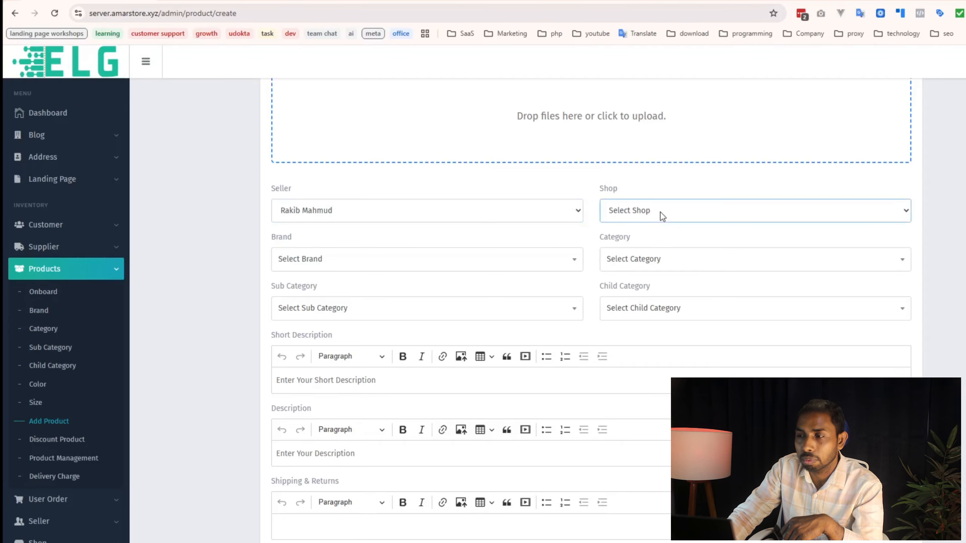
click(673, 247)
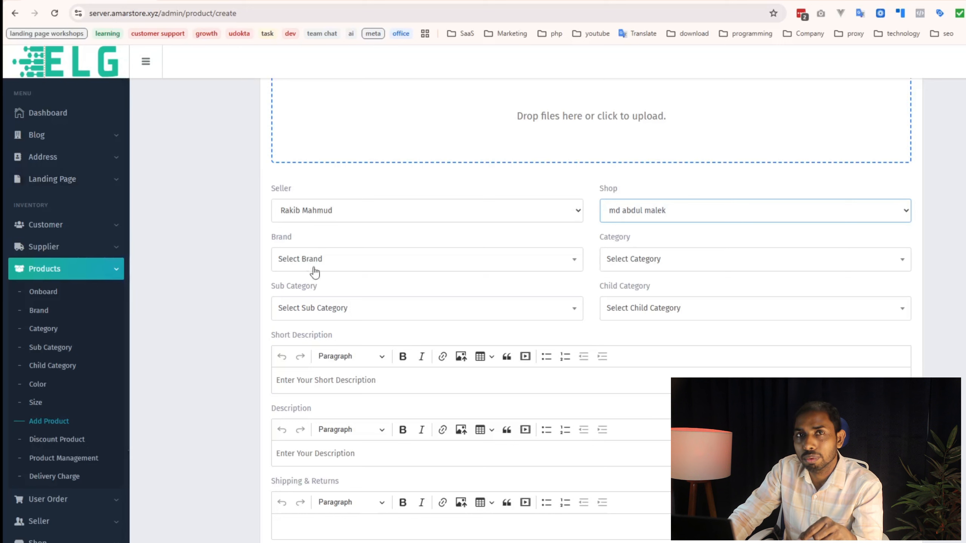
Set the product's brand to Redmi and its category to punjabi.
click(303, 257)
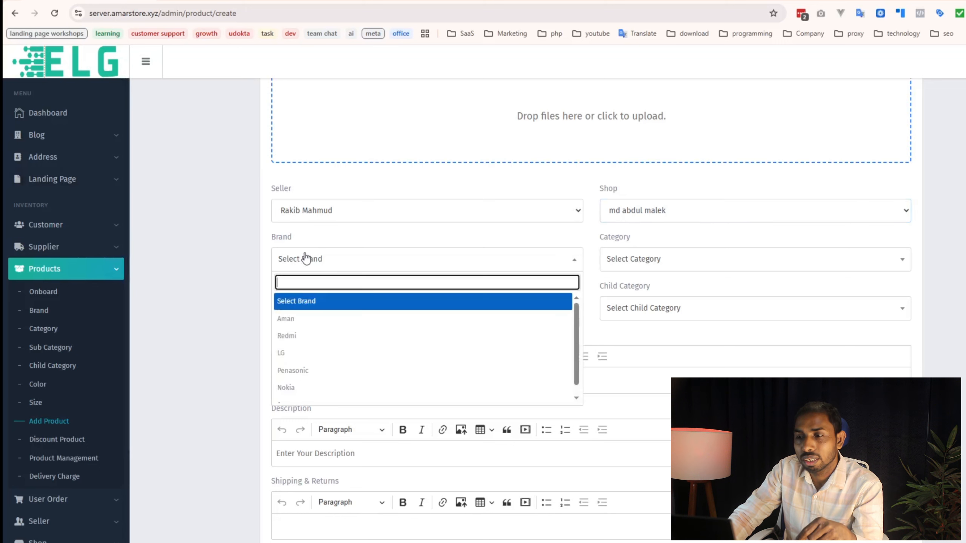
click(308, 338)
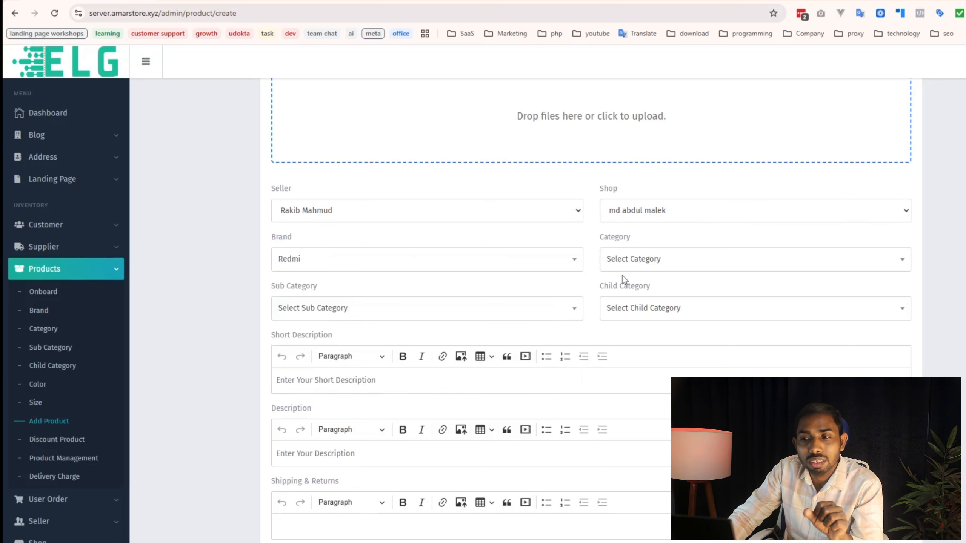
click(690, 264)
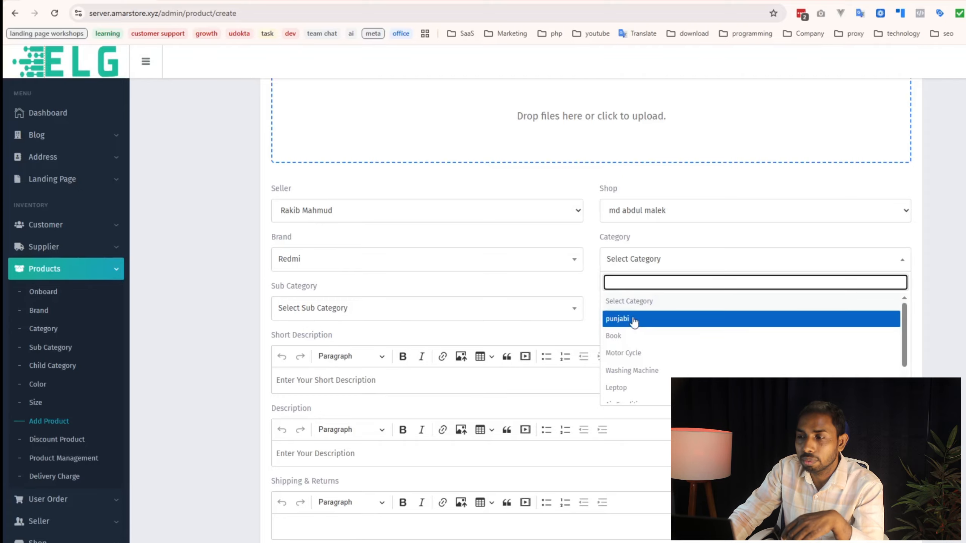
click(649, 322)
Set the product's sub category to Printed Punjabi and its child category to Men's Punjabi.
click(372, 310)
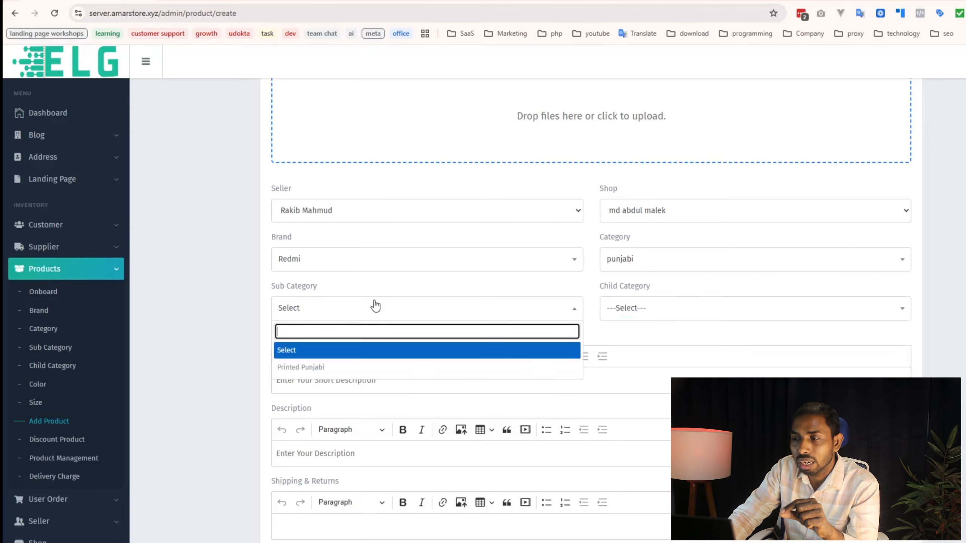
click(288, 368)
click(635, 309)
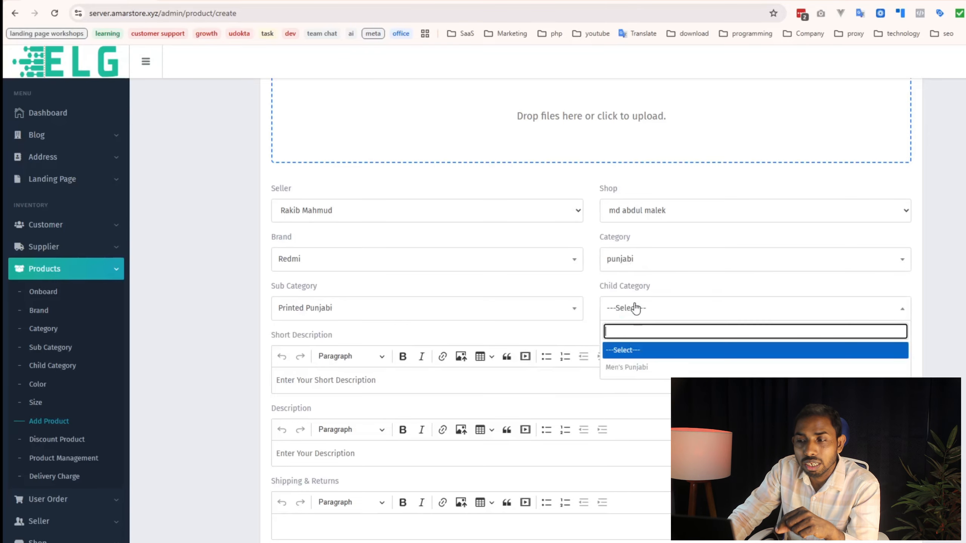
click(639, 367)
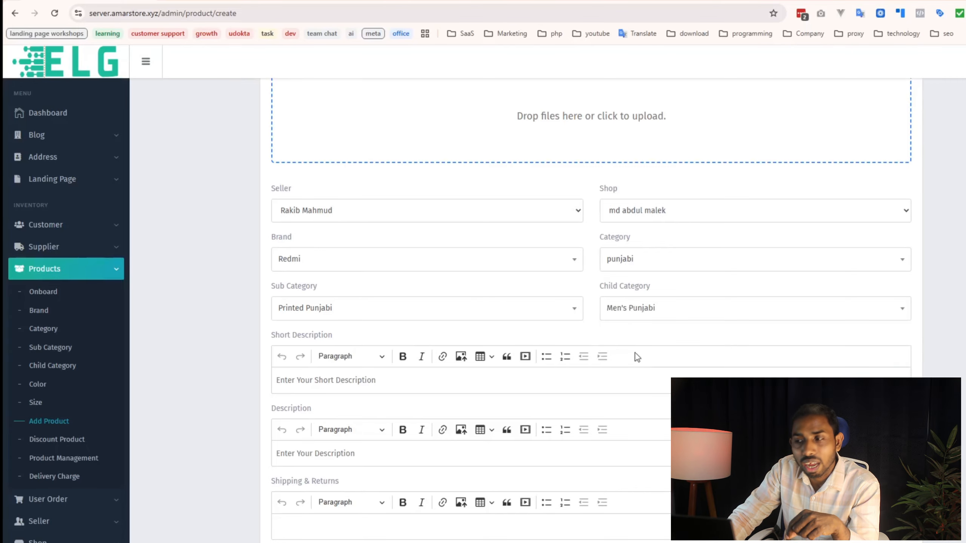
Go through the new product's short description, description and Shipping & Returns fields without entering text.
click(319, 382)
scroll(267, 361, down, 3)
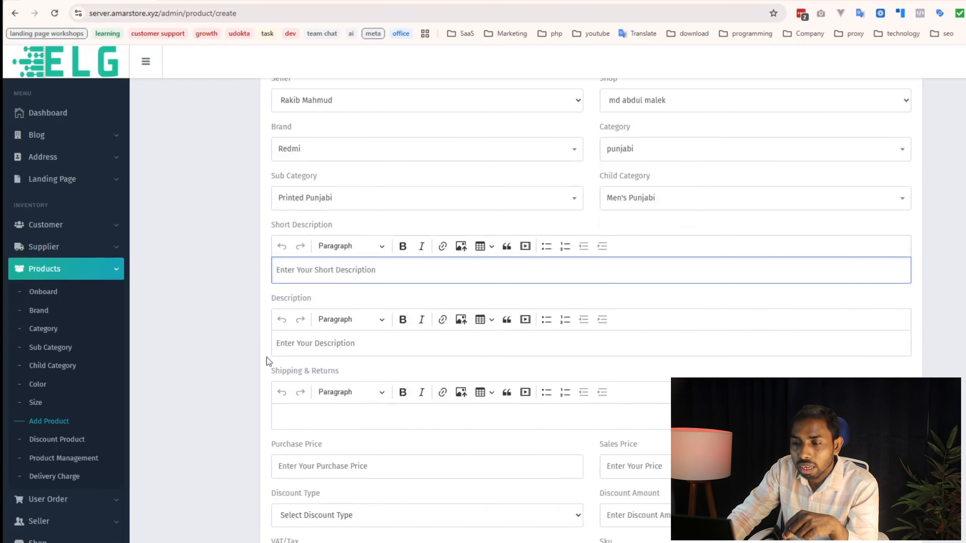
click(329, 344)
scroll(329, 350, down, 2)
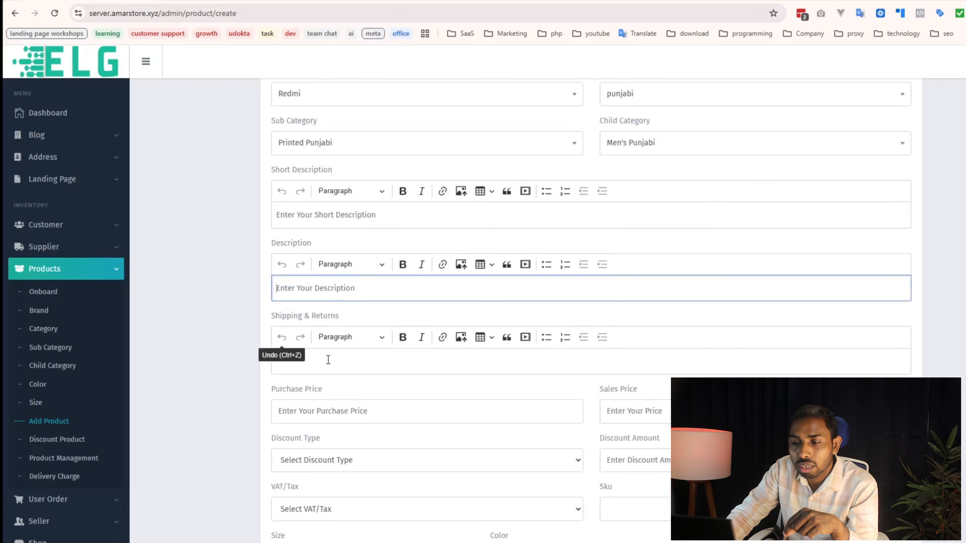
click(328, 361)
scroll(205, 399, down, 3)
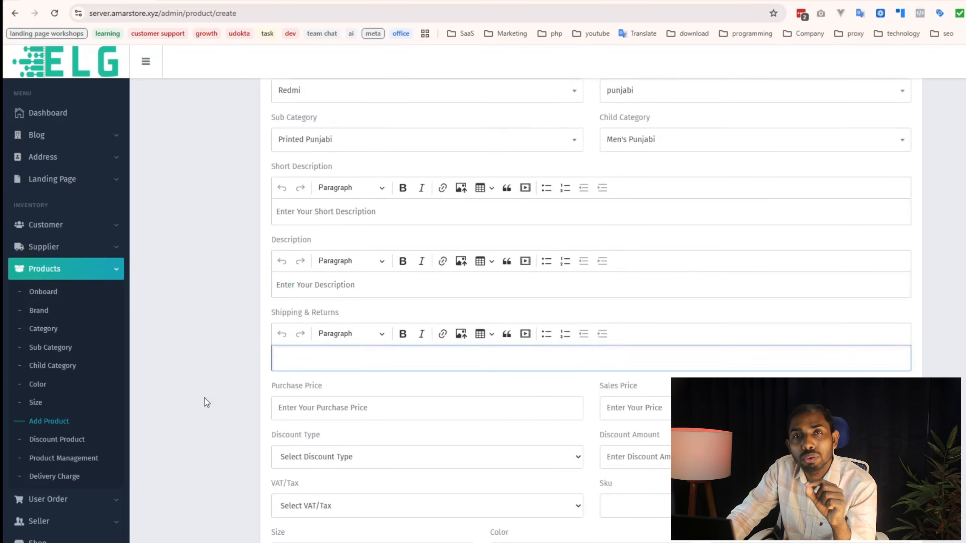
Go through the new product's purchase price, sales price, discount, VAT/Tax and remaining detail fields without entering values.
scroll(205, 323, up, 3)
scroll(205, 323, down, 3)
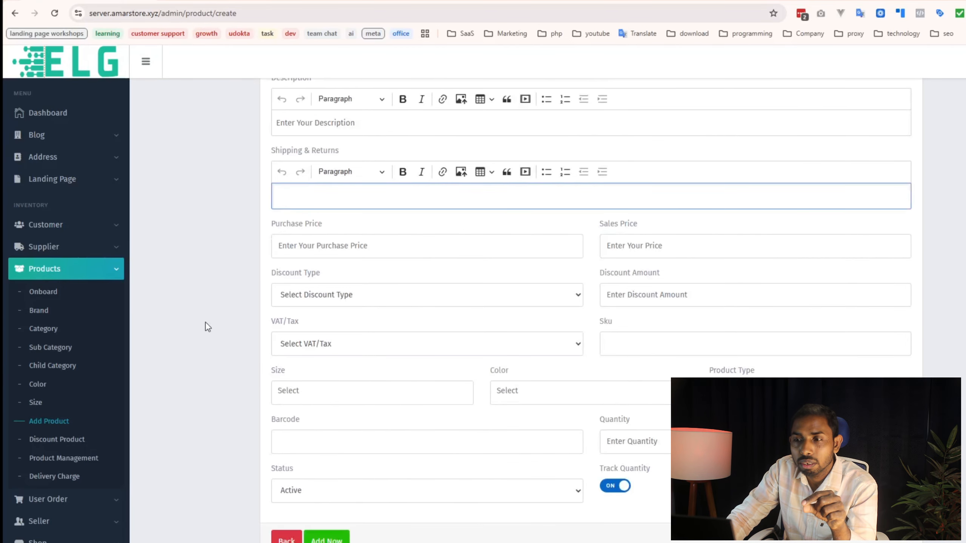
click(333, 243)
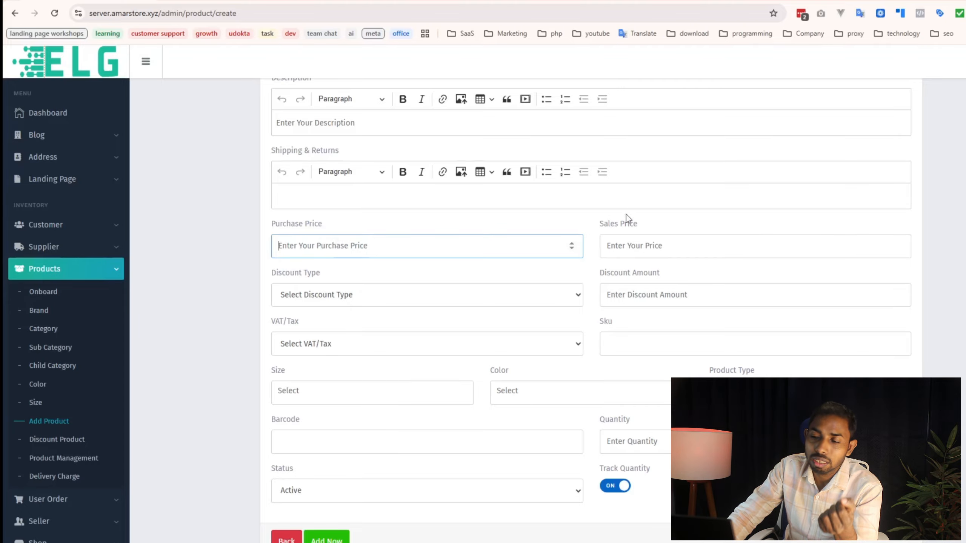
click(662, 252)
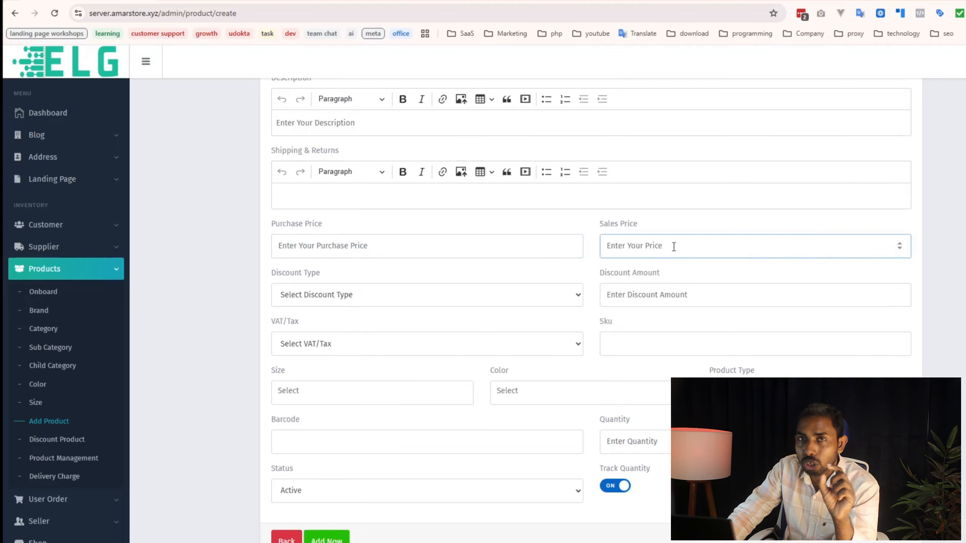
click(587, 323)
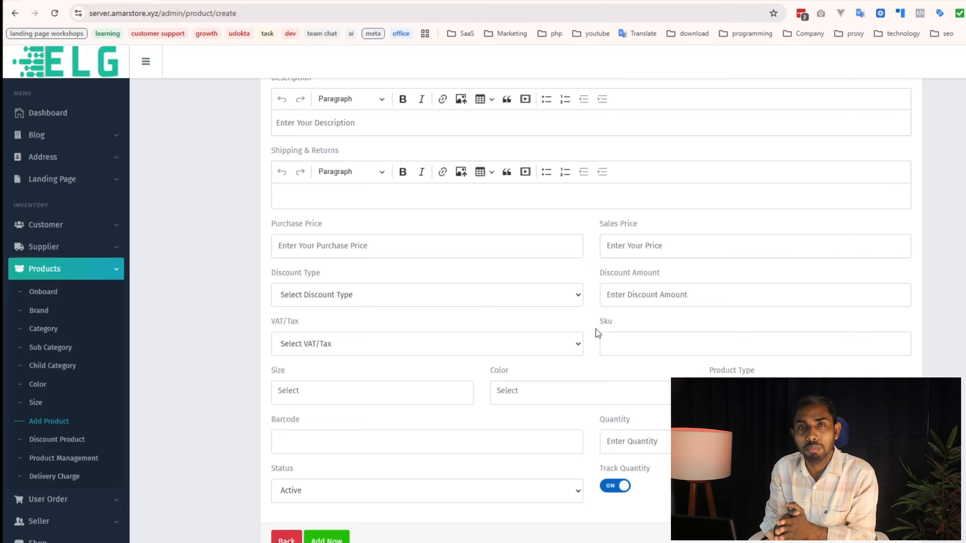
scroll(242, 348, up, 9)
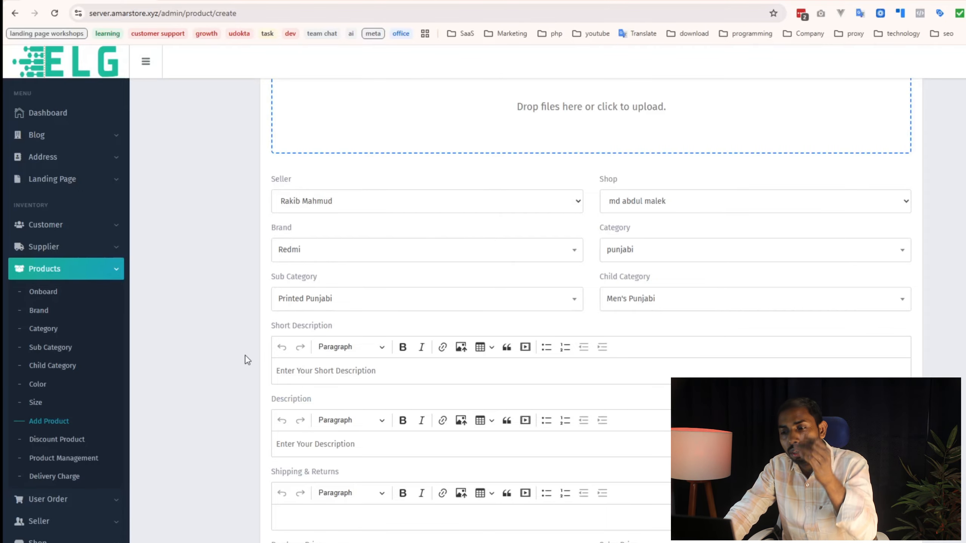
scroll(247, 360, down, 8)
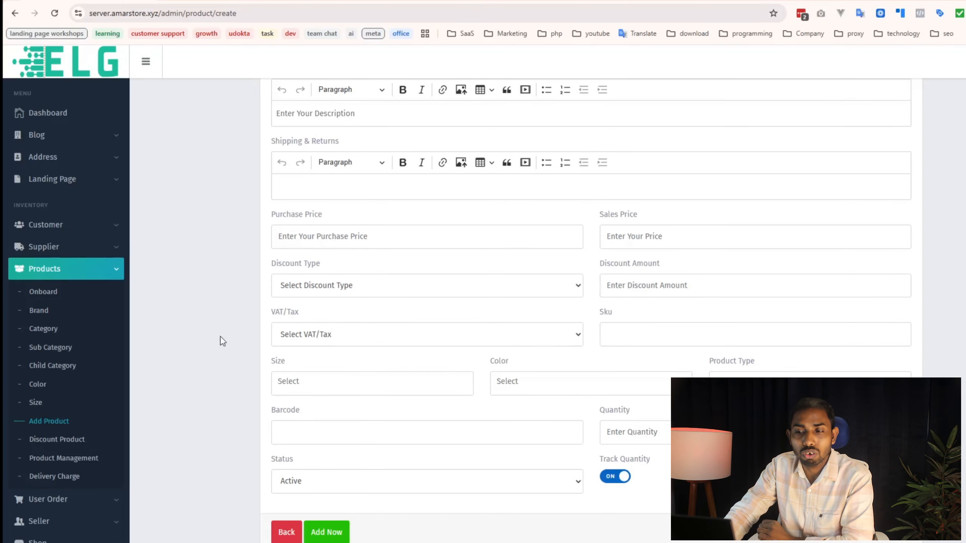
scroll(223, 350, up, 8)
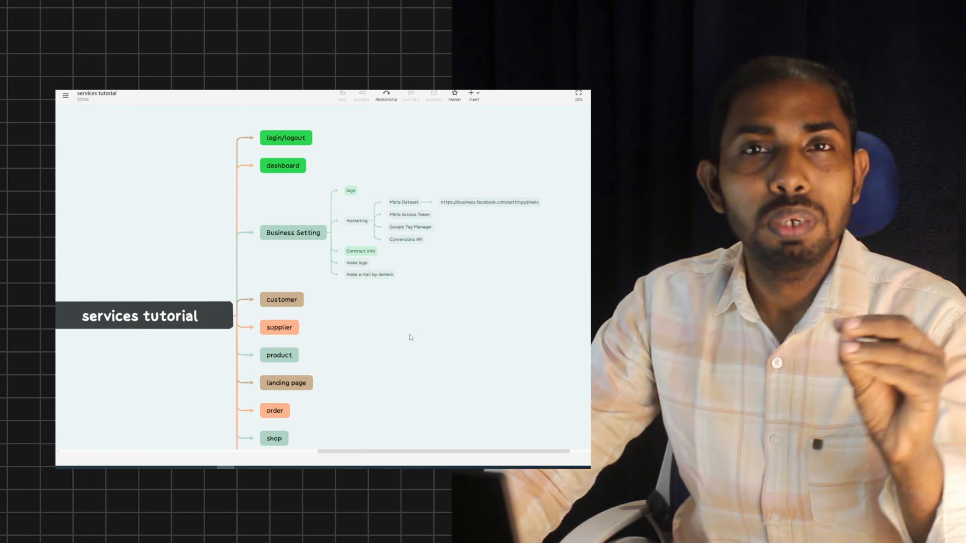
In Meta Business settings, go through the test dataset's manual Conversions API setup and open its implementation guide.
click(490, 202)
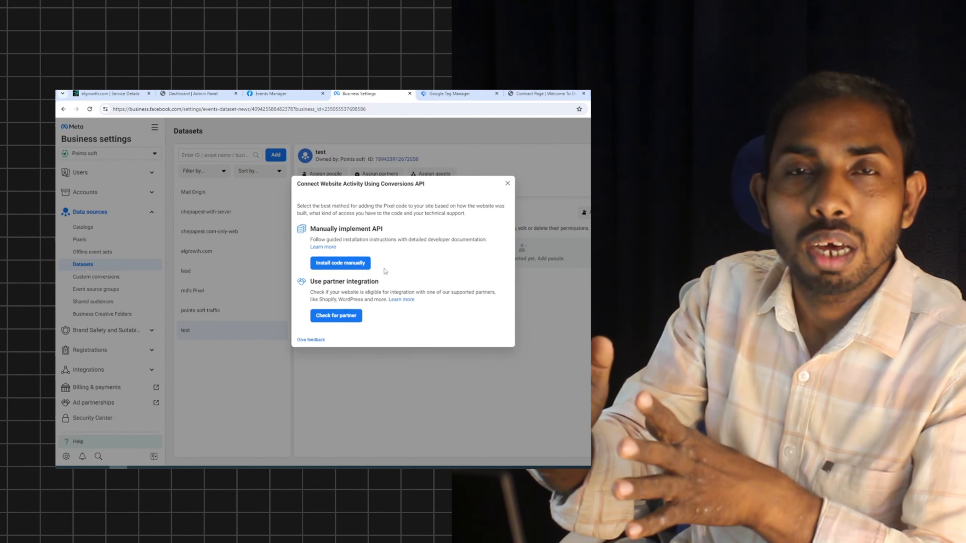
click(343, 263)
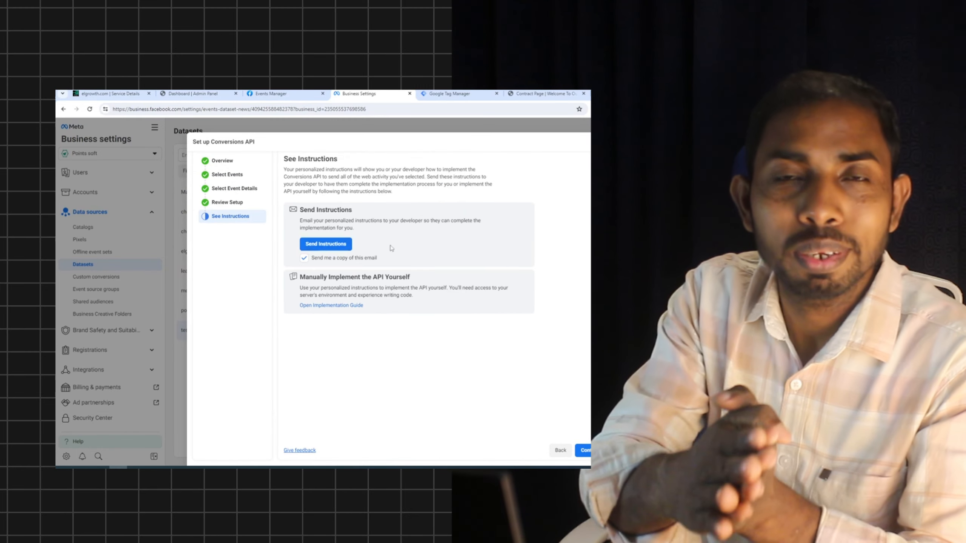
click(331, 306)
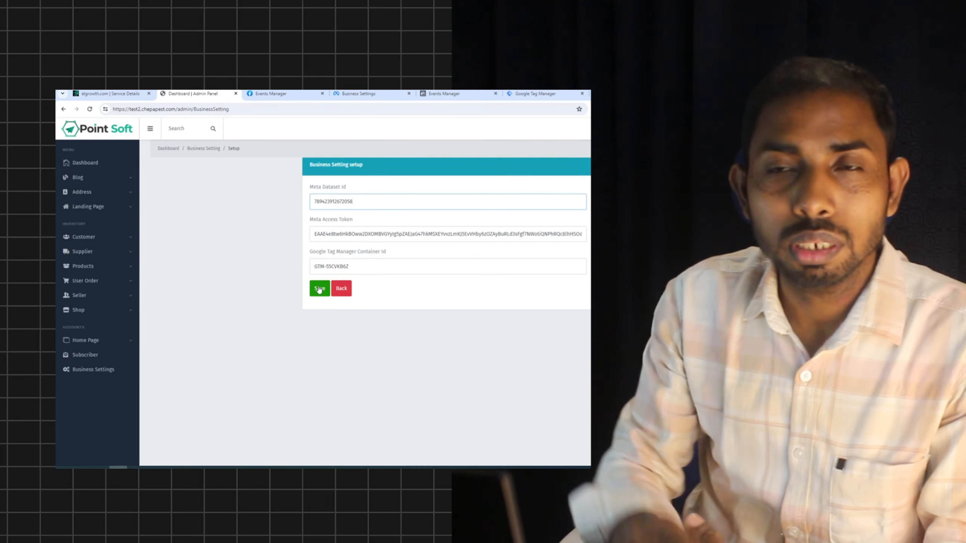
key(Tab)
key(Tab)
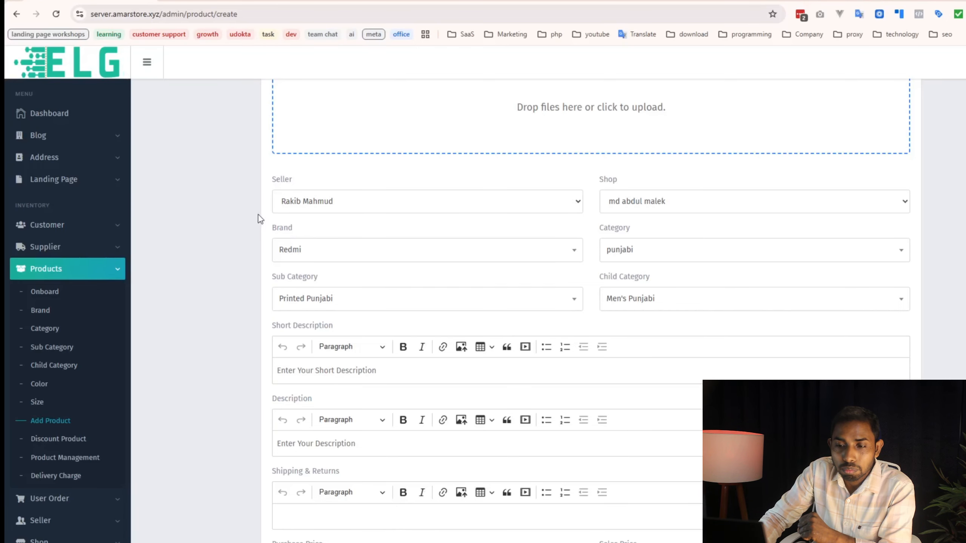
Leave the new product form and open the store's Business Settings.
scroll(211, 307, down, 8)
scroll(91, 476, down, 3)
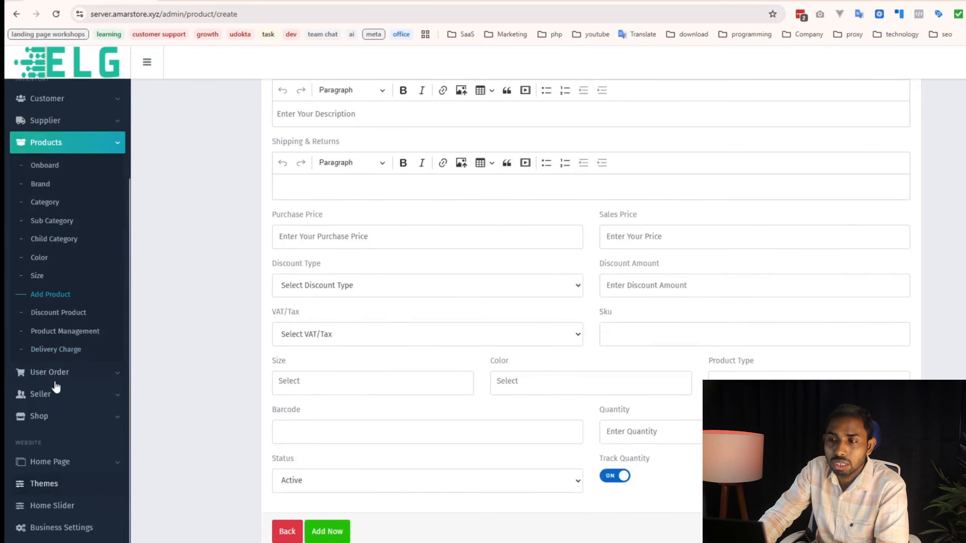
click(38, 530)
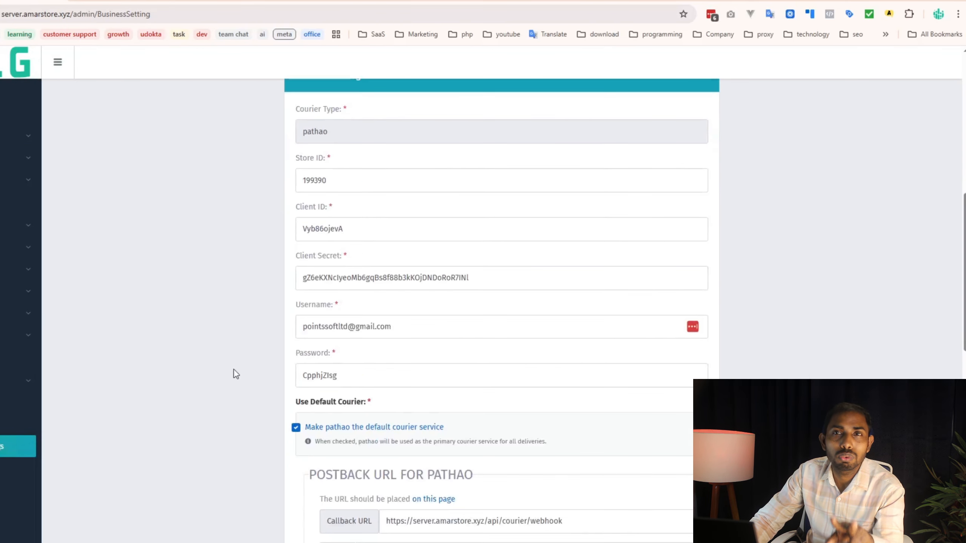
Examine the Pathao API settings, including the store ID, client ID, client secret, username and password fields.
scroll(234, 370, up, 3)
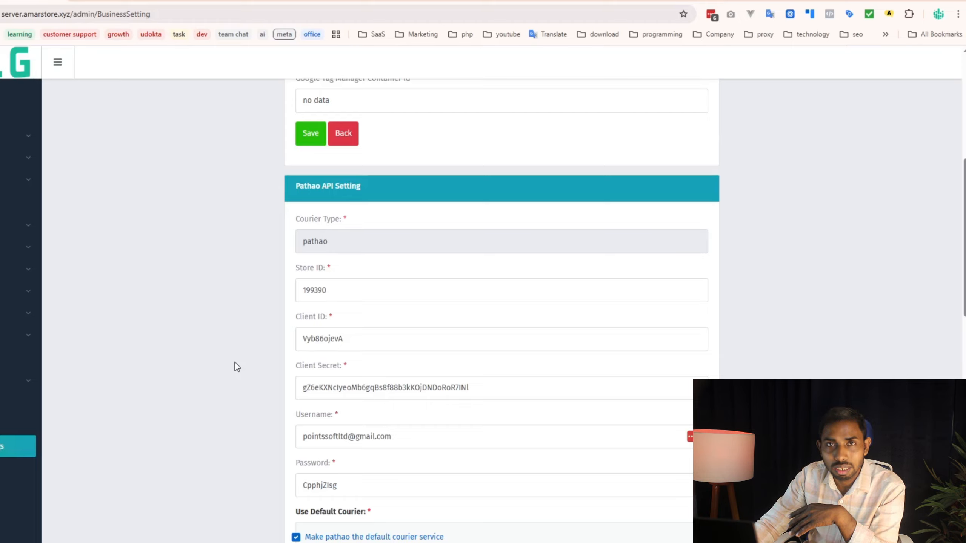
double_click(378, 299)
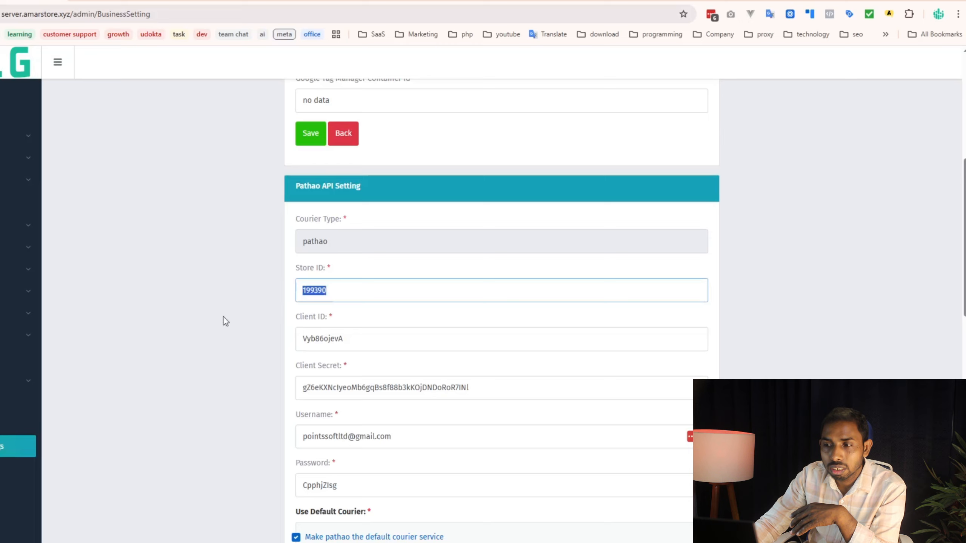
double_click(377, 336)
double_click(515, 387)
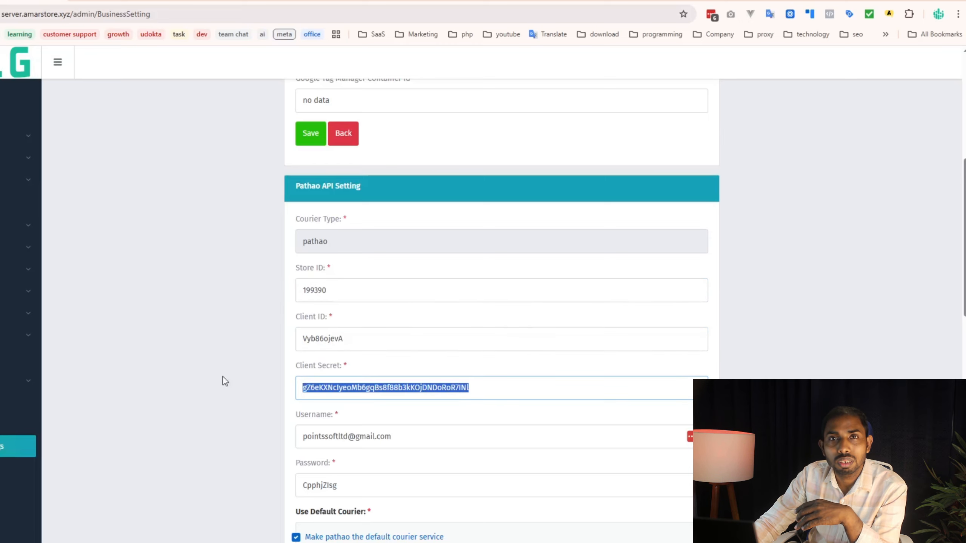
scroll(198, 381, down, 5)
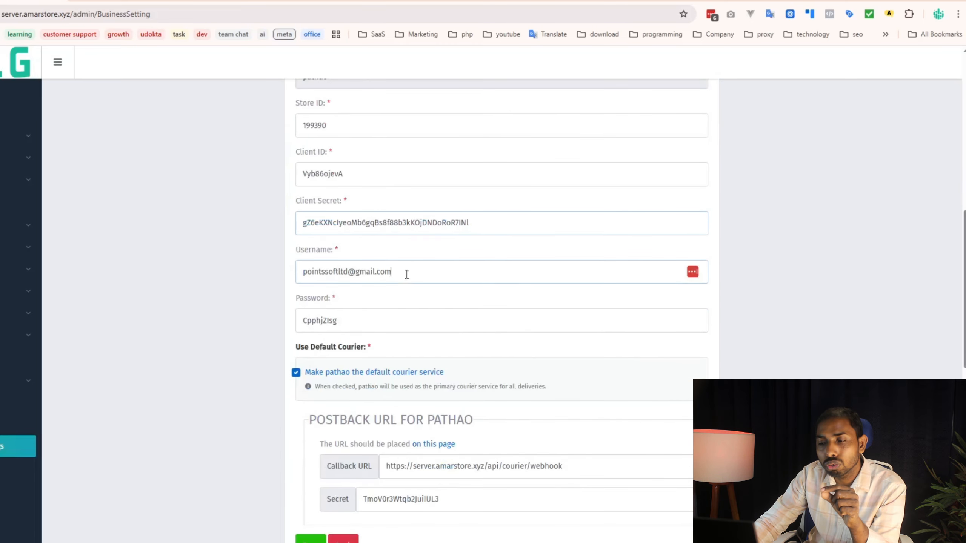
double_click(405, 274)
key(Tab)
click(207, 327)
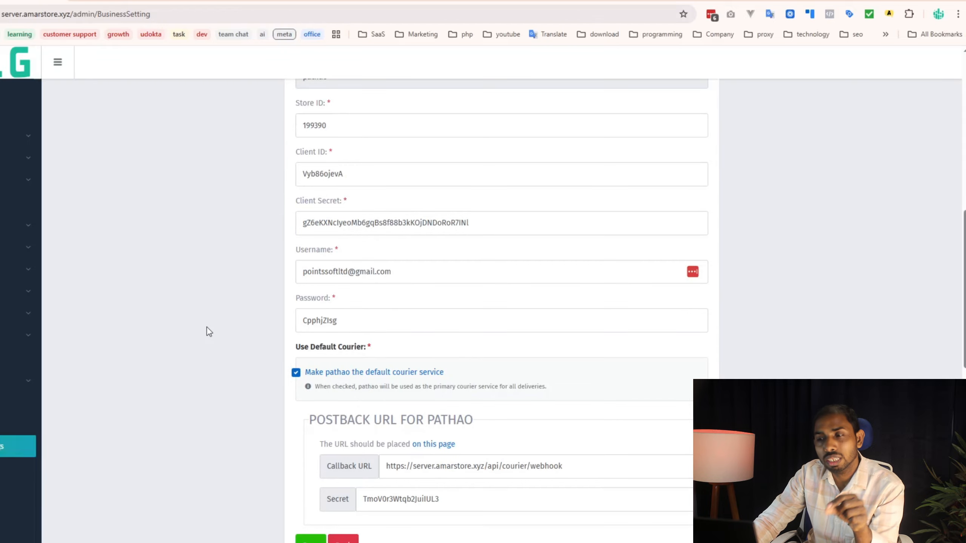
Review the Meta purchase event options, Pathao default courier and postback settings, and the SteadFast API and webhook settings.
scroll(206, 346, up, 6)
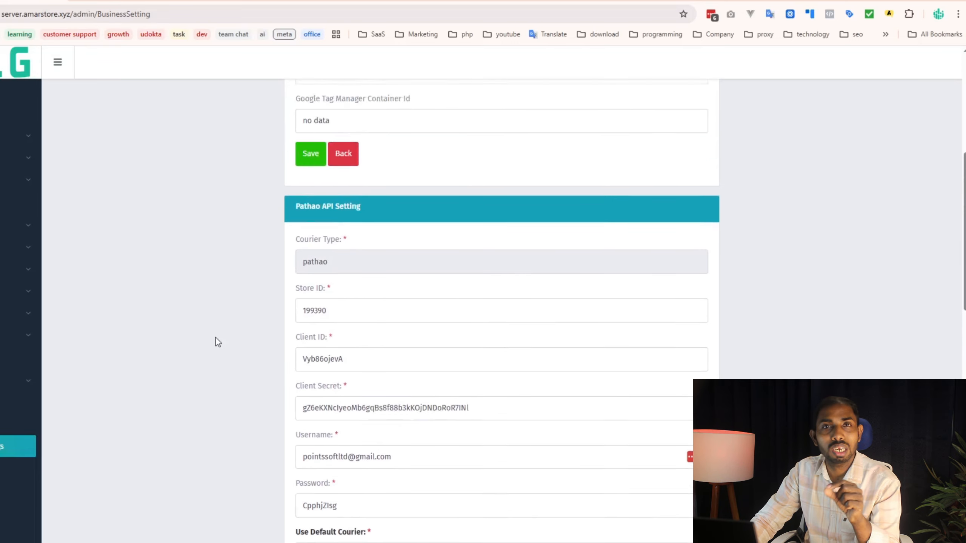
scroll(215, 351, up, 3)
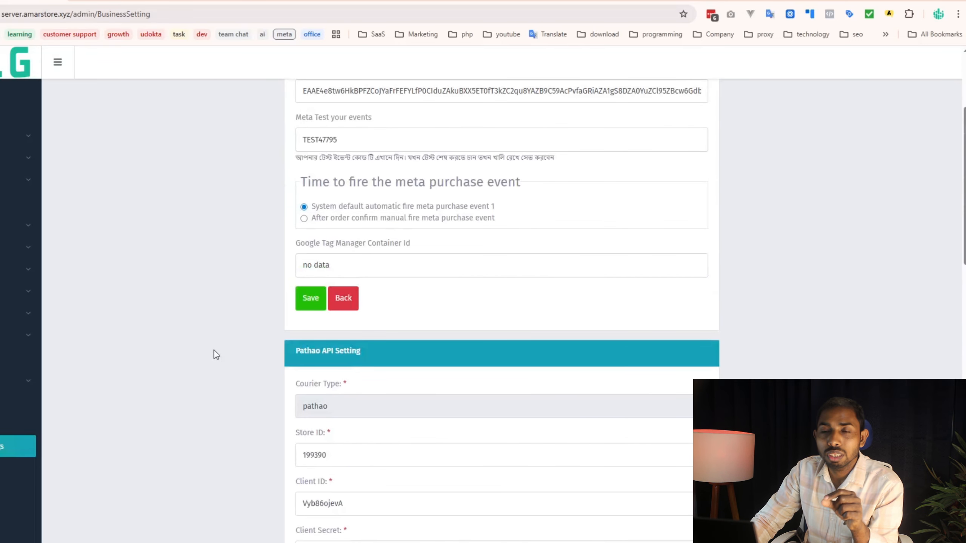
scroll(215, 355, down, 3)
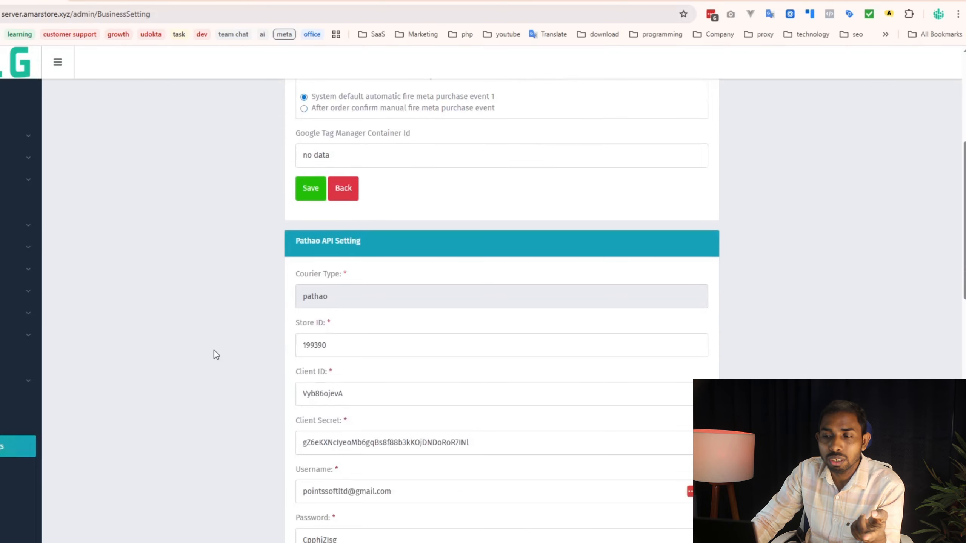
scroll(214, 351, down, 12)
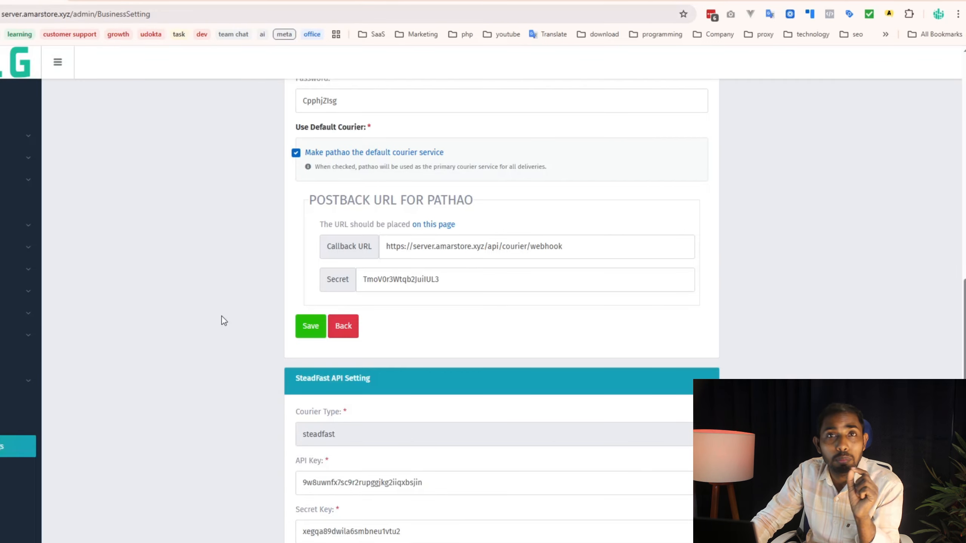
scroll(223, 317, down, 4)
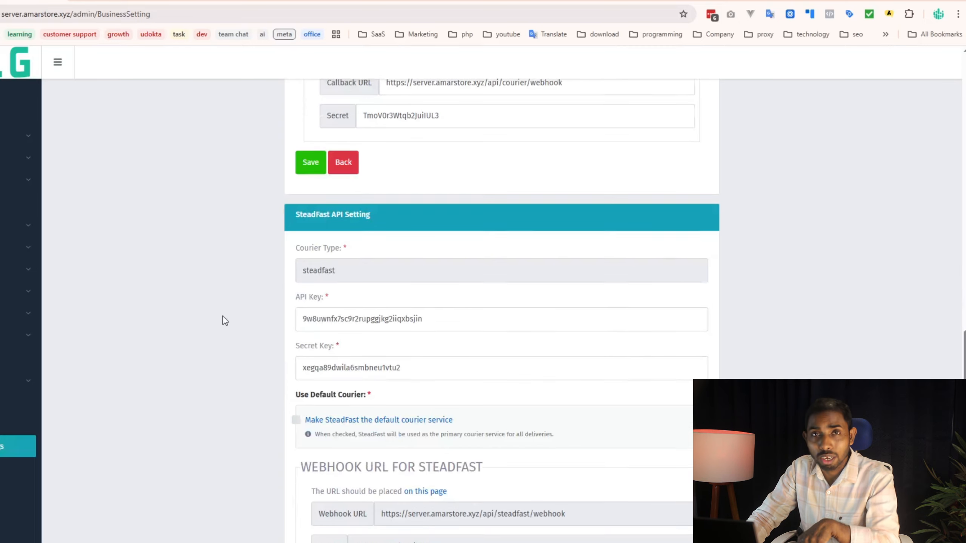
scroll(224, 320, down, 4)
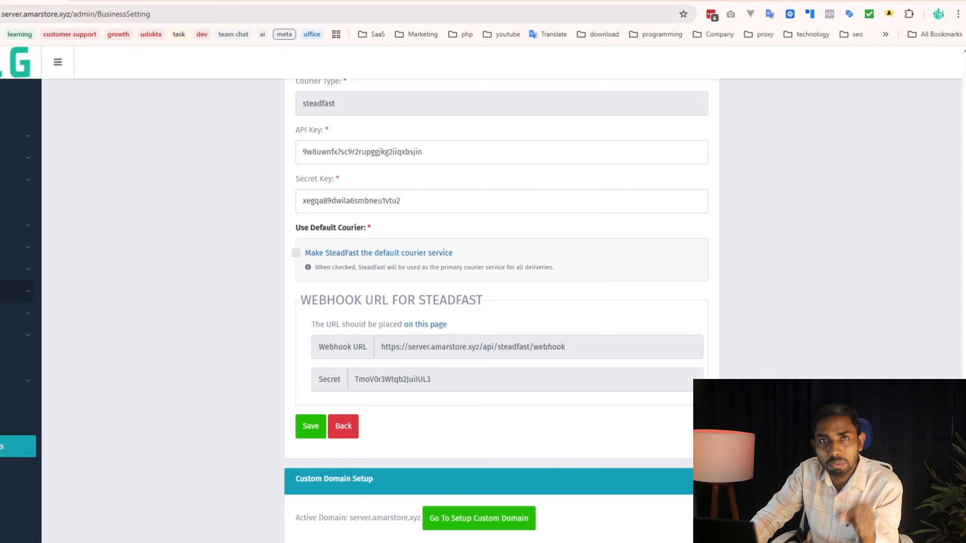
Open the list of all user orders and bring up the newest order for editing.
click(22, 291)
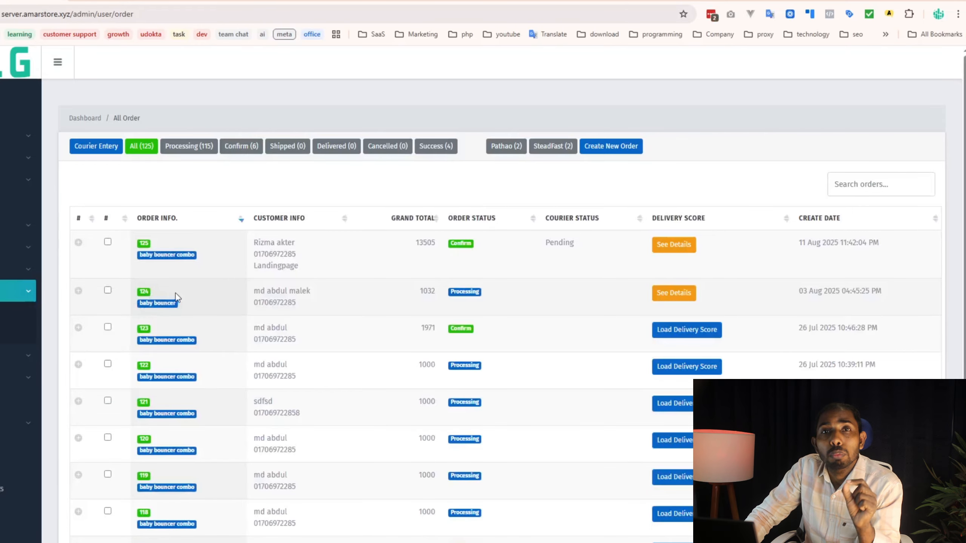
click(78, 245)
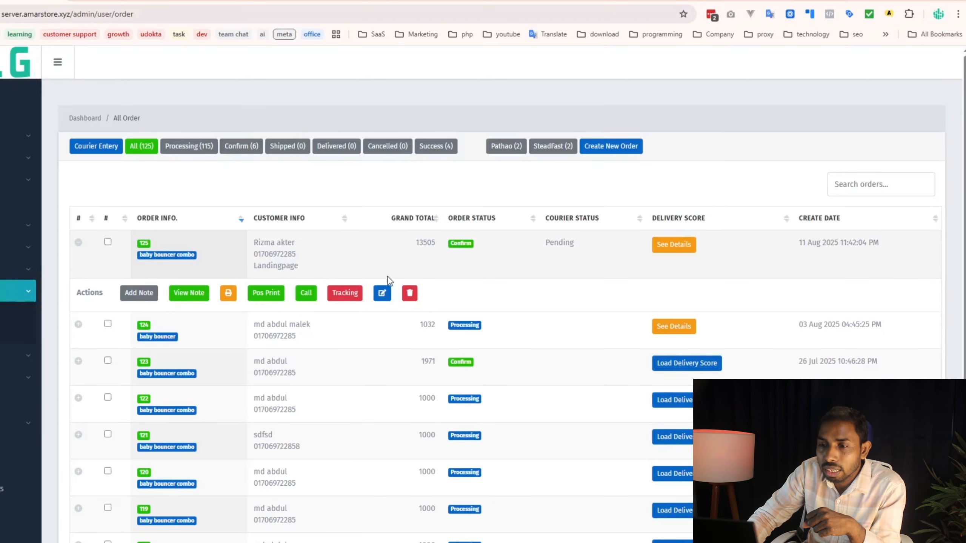
click(383, 293)
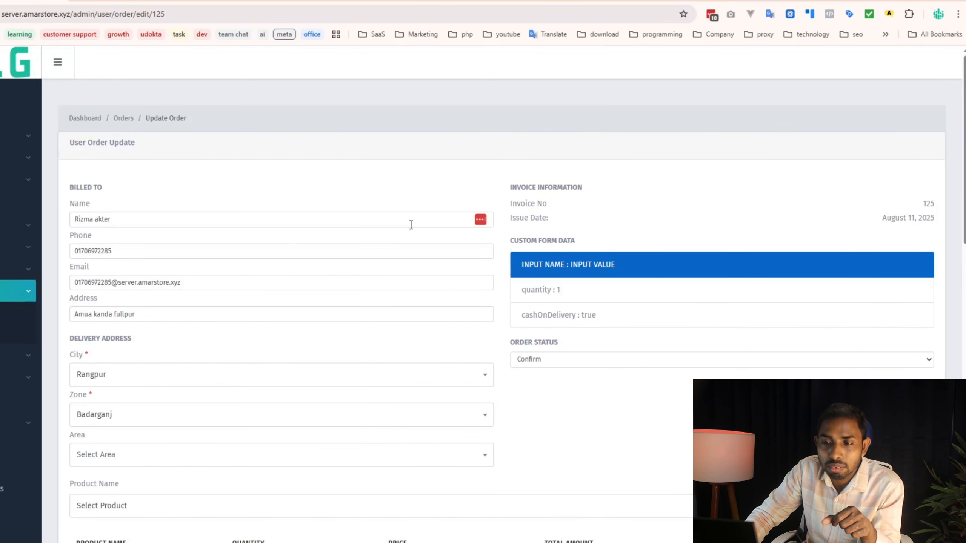
Go through the order's billing name, phone, email and address fields without changing them.
triple_click(137, 219)
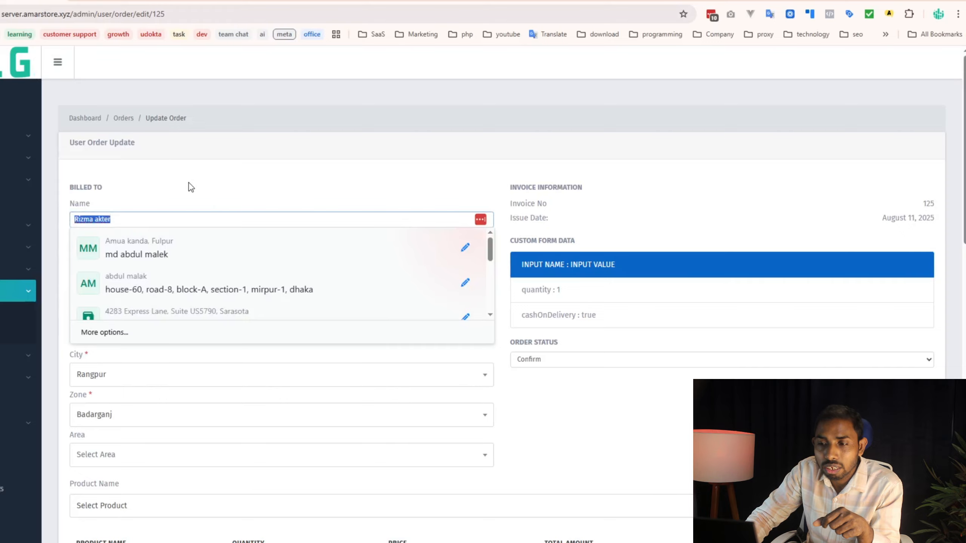
click(189, 187)
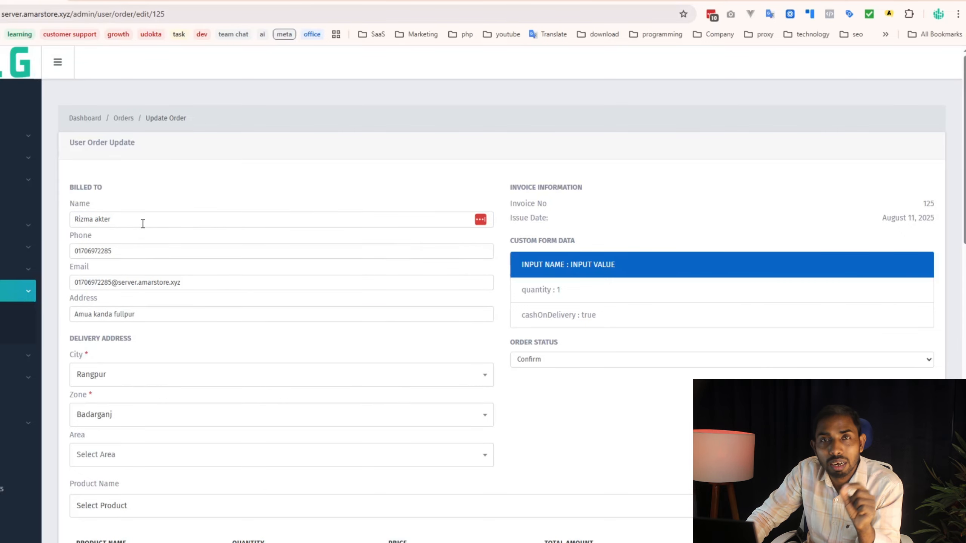
triple_click(133, 255)
click(222, 192)
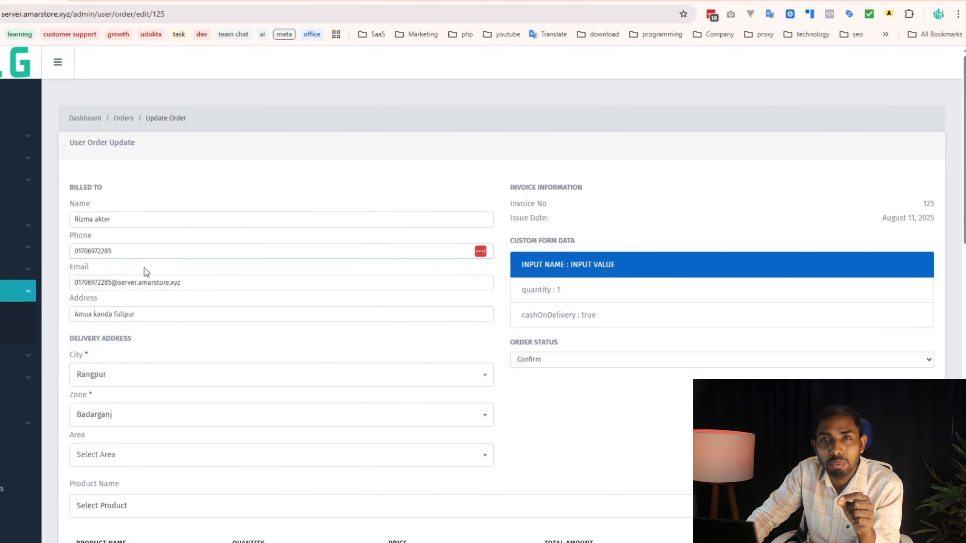
triple_click(192, 284)
click(211, 275)
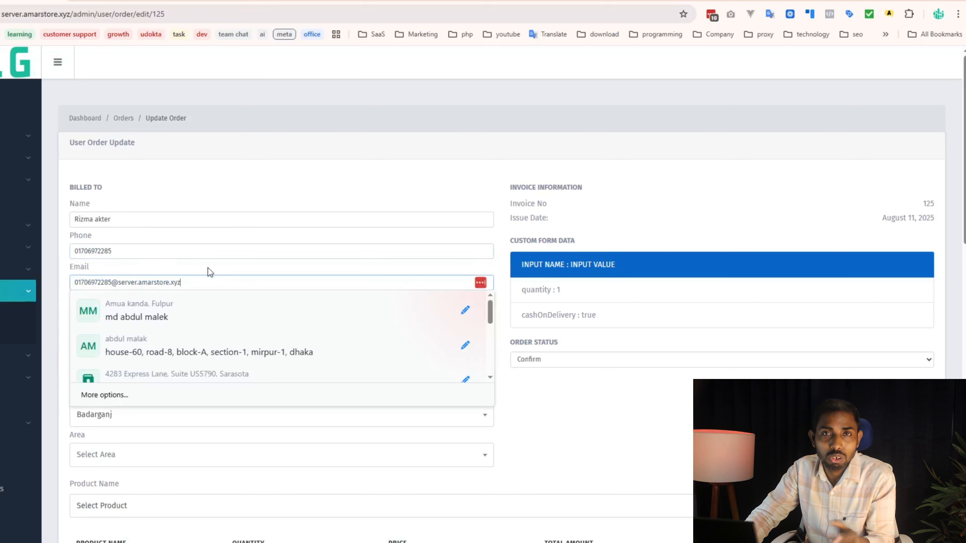
triple_click(199, 285)
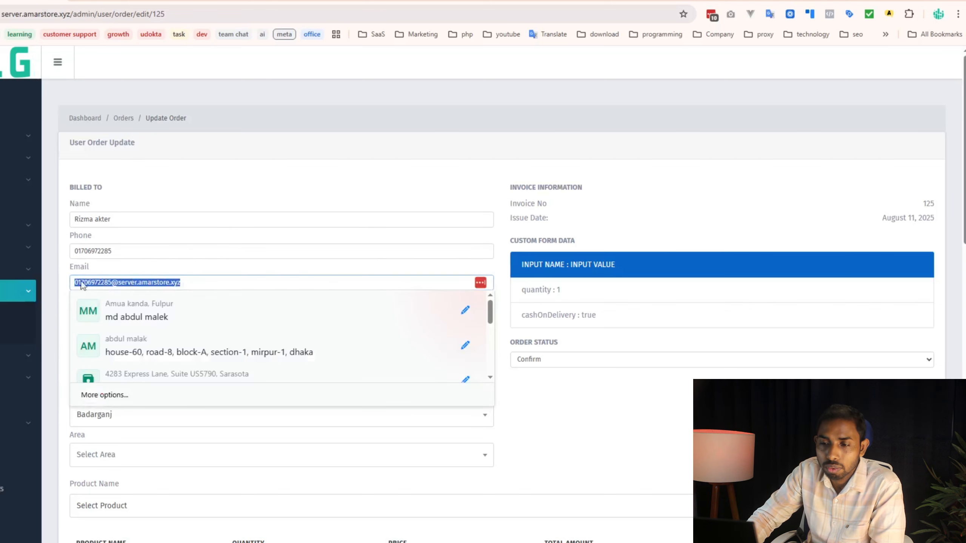
click(206, 267)
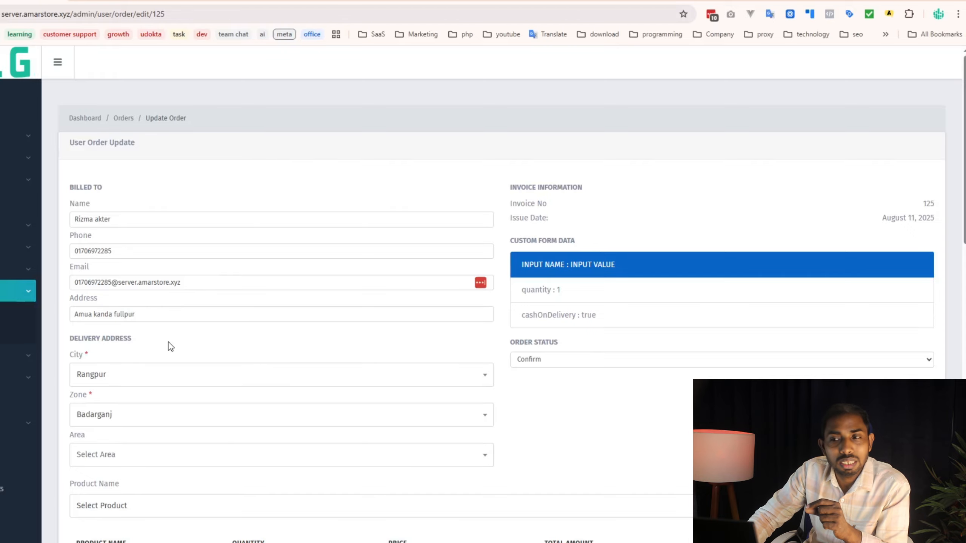
triple_click(162, 315)
scroll(235, 300, down, 4)
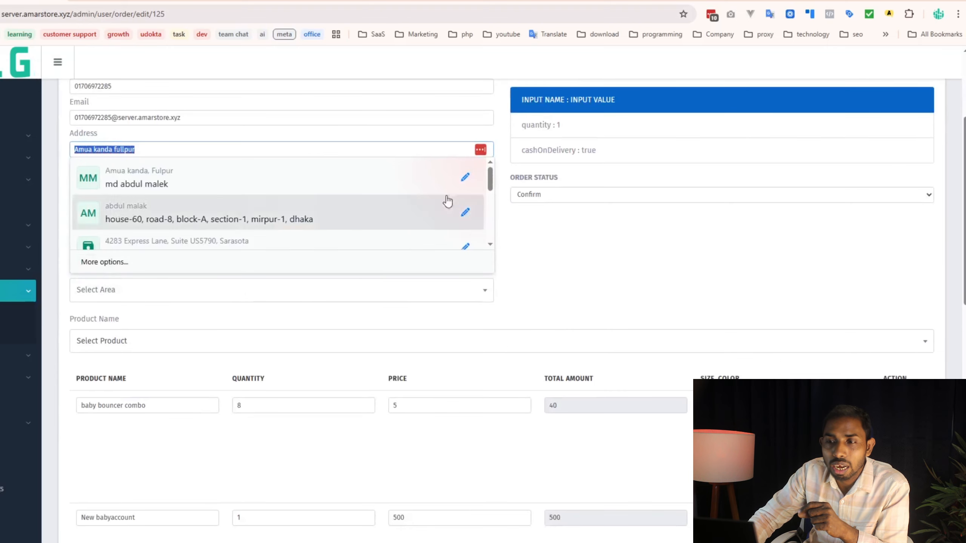
click(637, 225)
triple_click(153, 152)
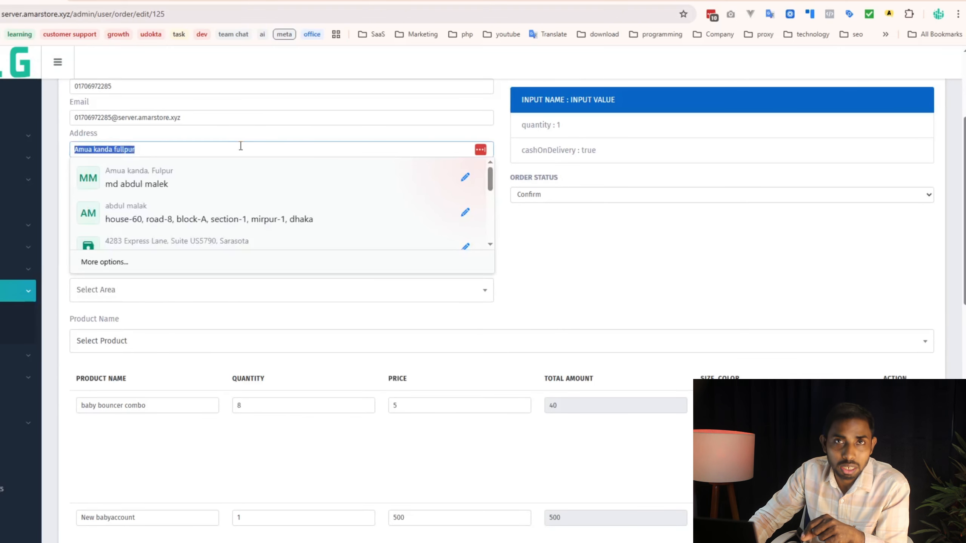
Set the order's delivery city to Pabna and its zone to Ishwardi.
click(582, 262)
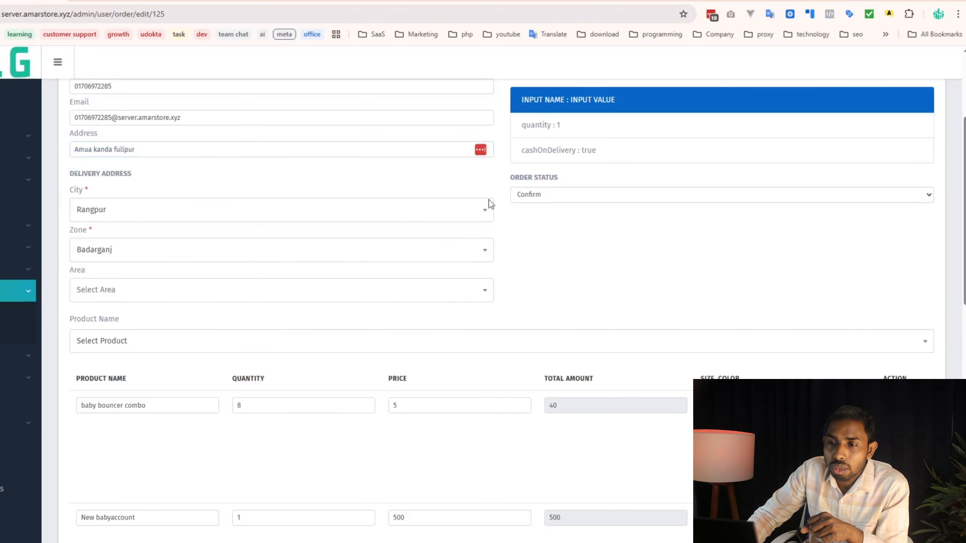
drag(80, 153, 192, 148)
click(572, 276)
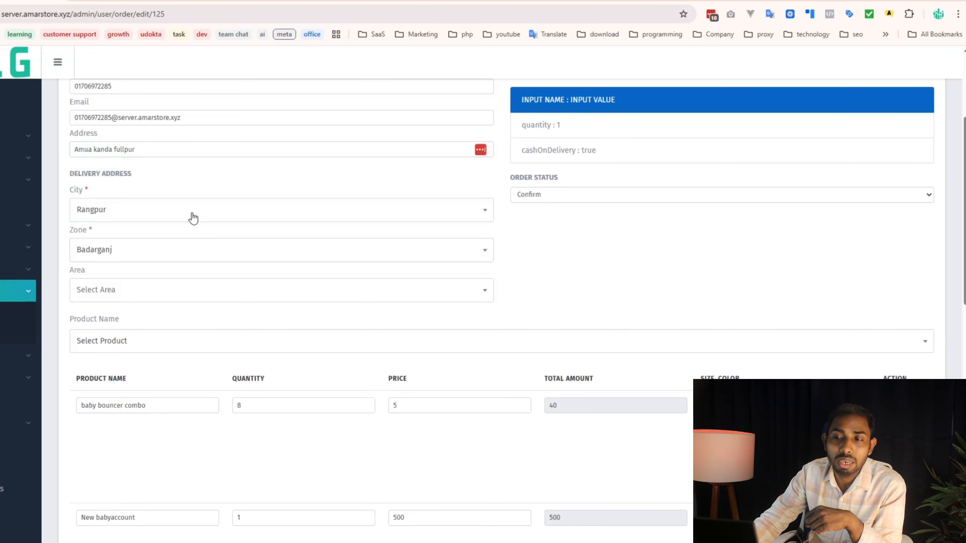
drag(70, 174, 174, 179)
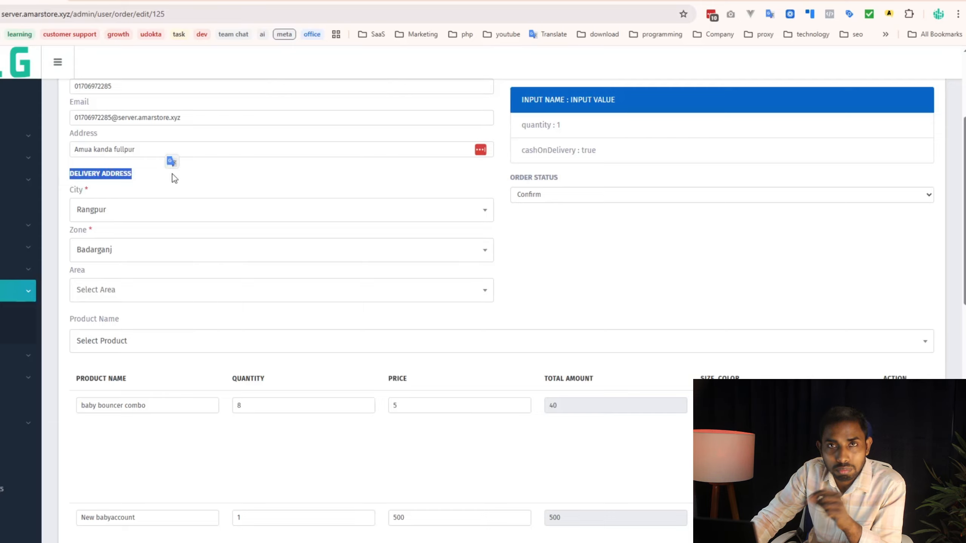
click(101, 213)
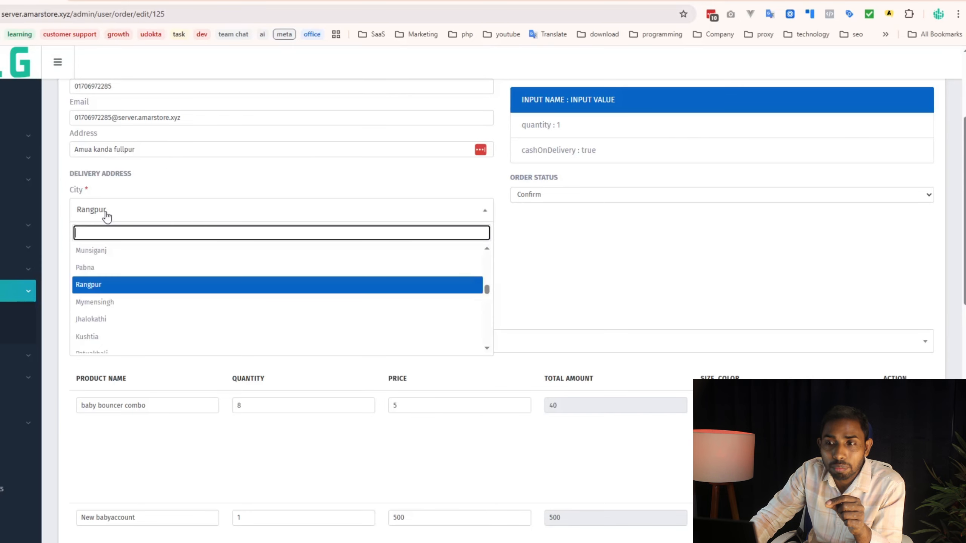
click(85, 268)
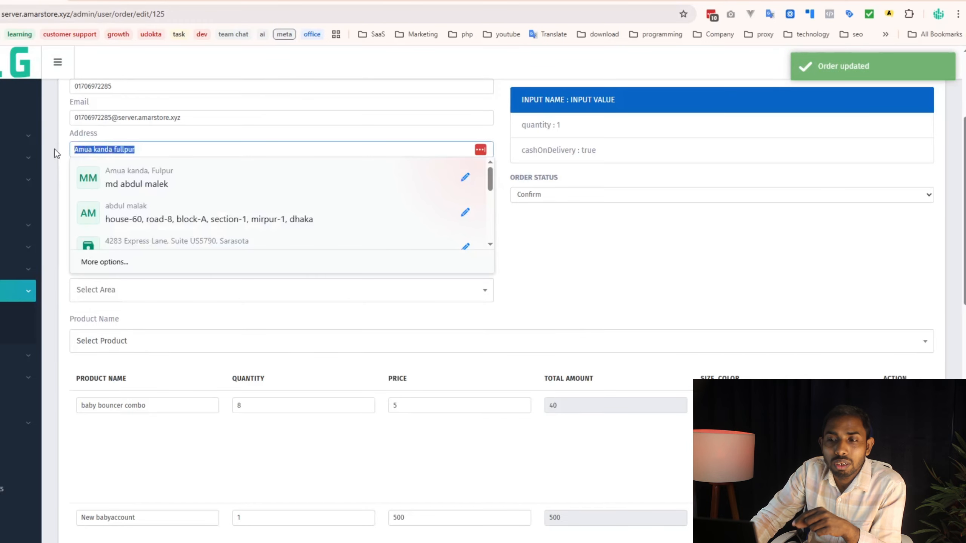
triple_click(156, 150)
click(570, 242)
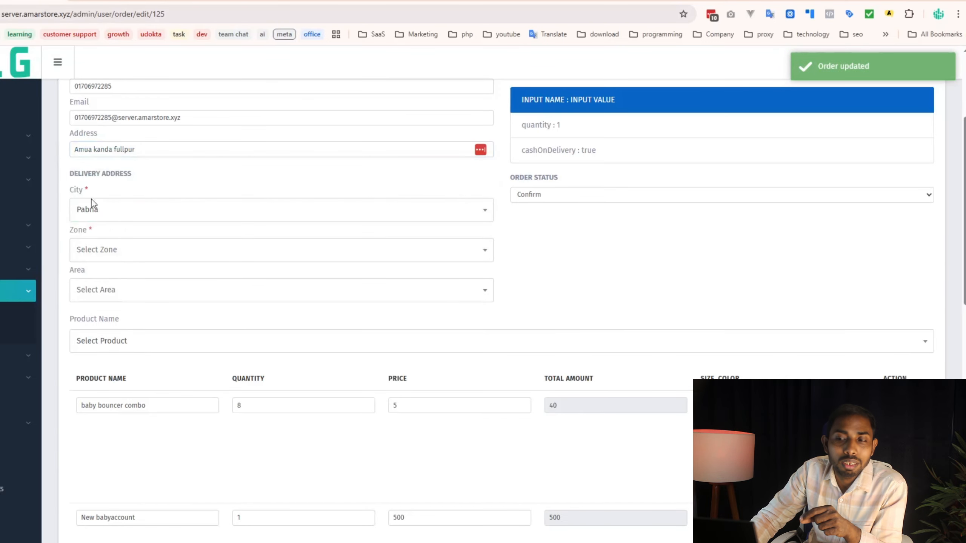
click(108, 249)
click(93, 309)
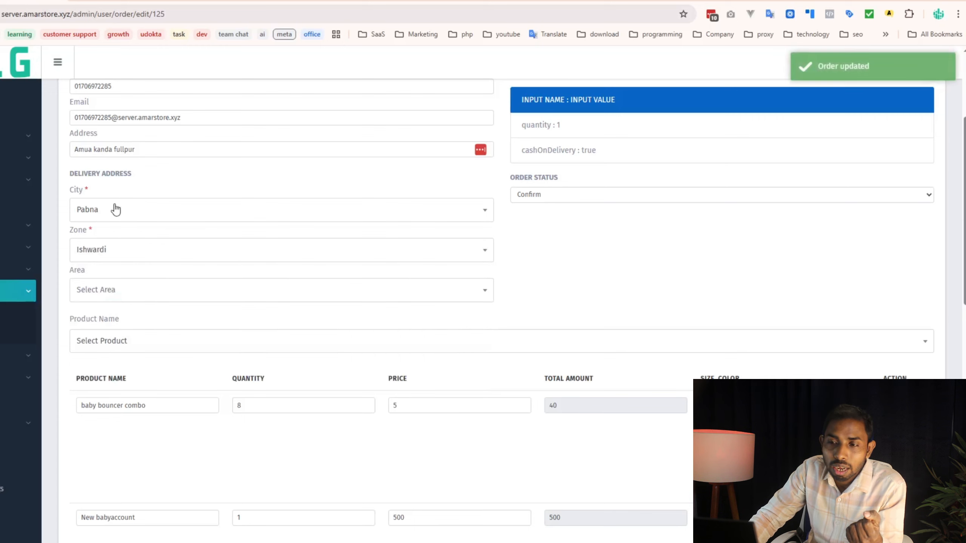
Look through the delivery area choices for the zone and compare them with the billing address, changing neither.
click(98, 294)
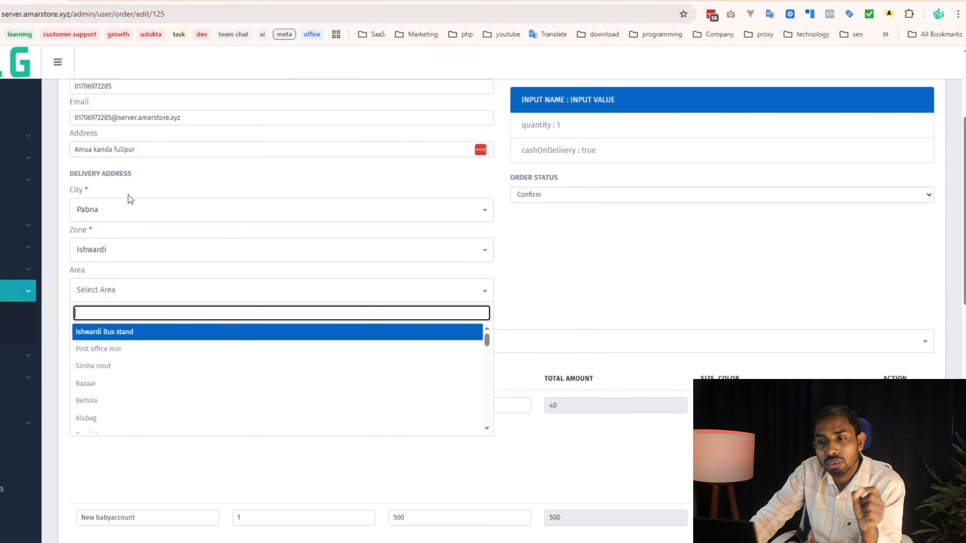
click(559, 304)
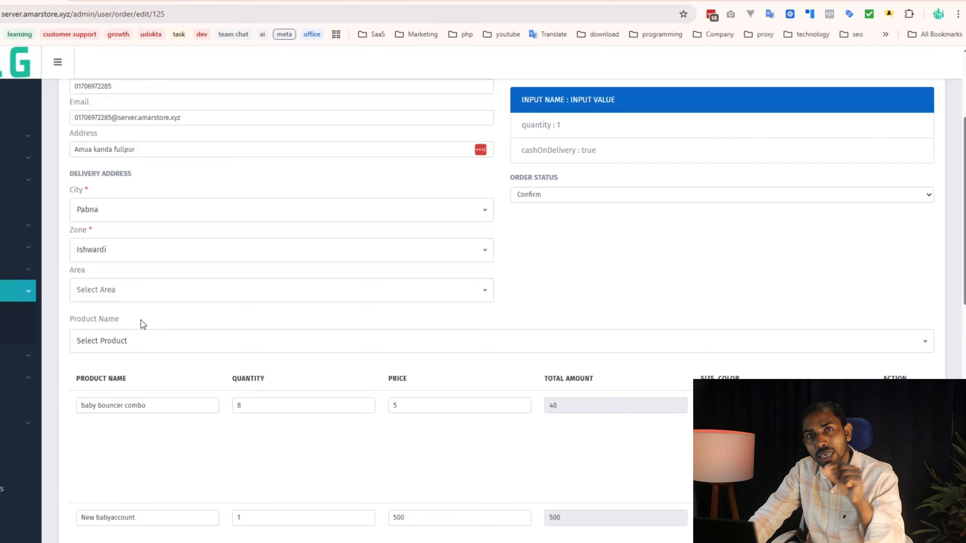
click(146, 151)
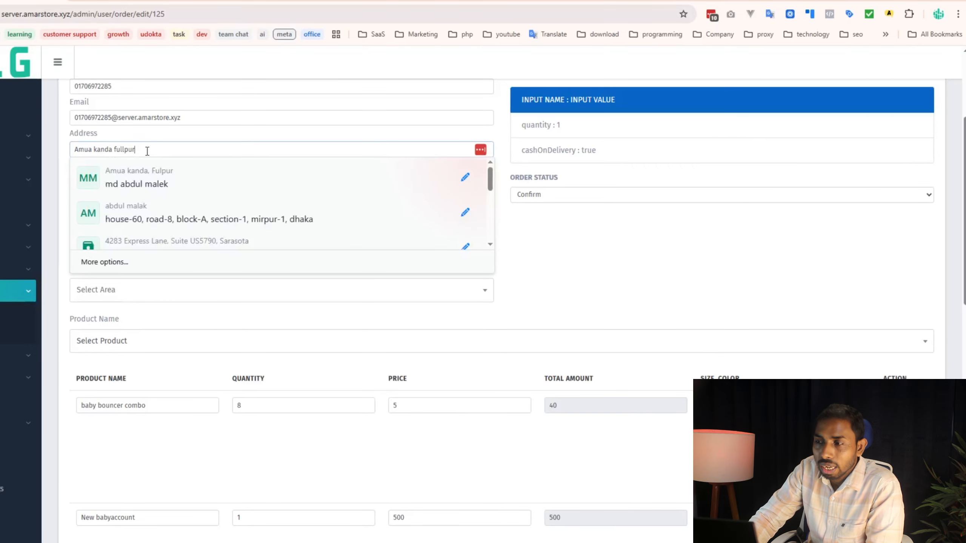
drag(146, 151, 63, 151)
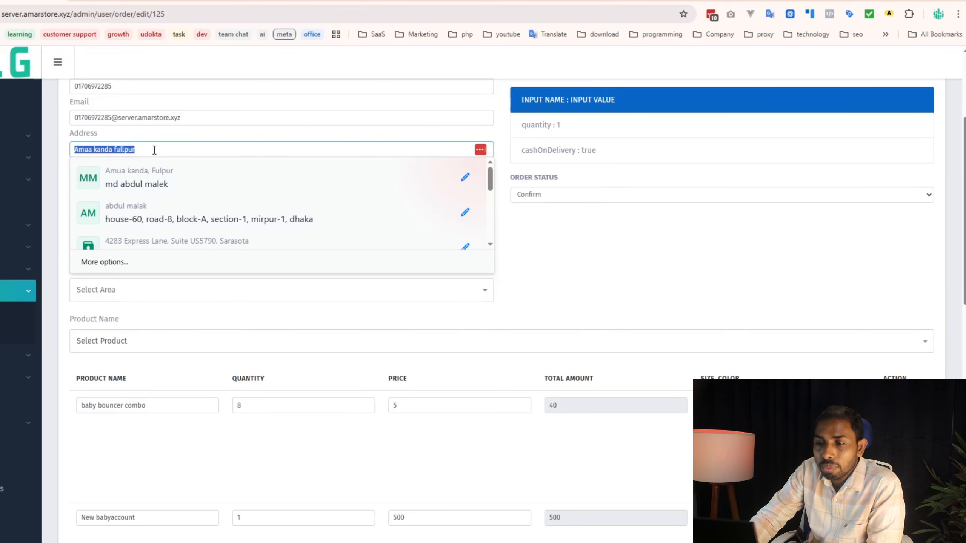
click(564, 281)
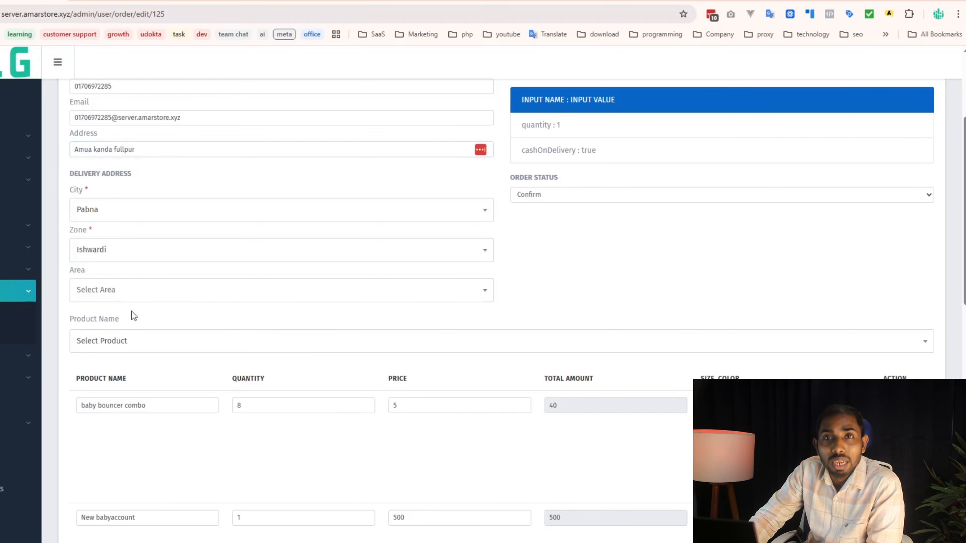
Remove baby bouncer2, Mikrotik Level 6 Licence Latest version and book01 from the order's product list.
scroll(532, 247, up, 3)
scroll(521, 363, down, 6)
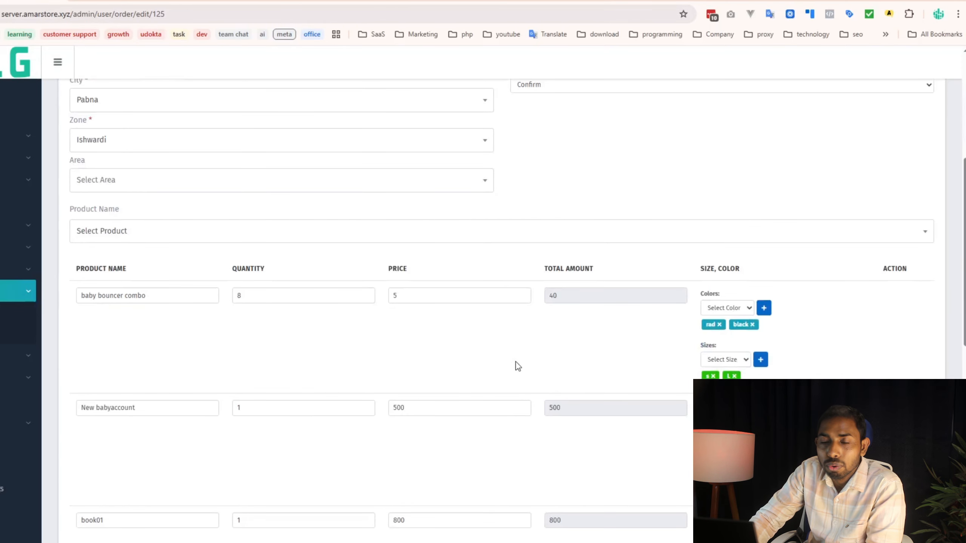
scroll(116, 341, down, 4)
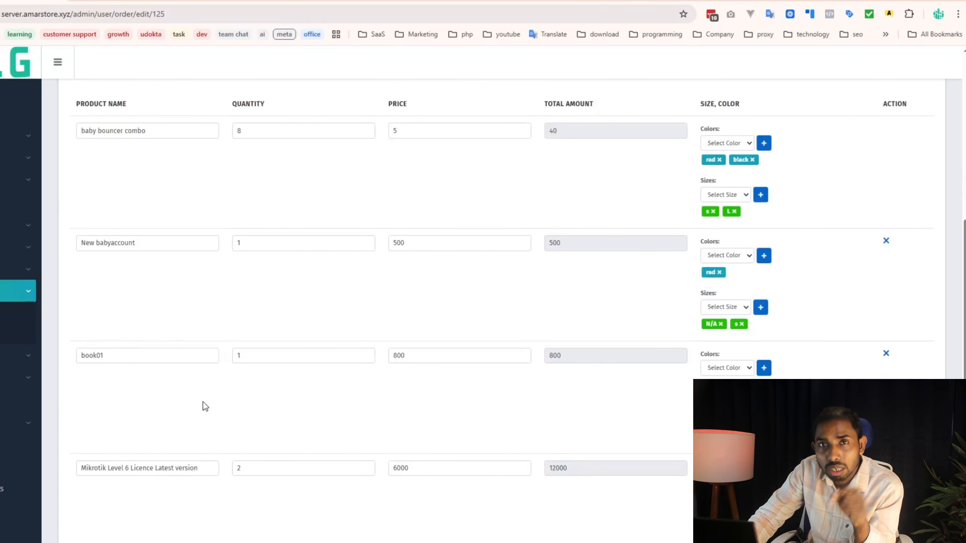
scroll(205, 407, down, 7)
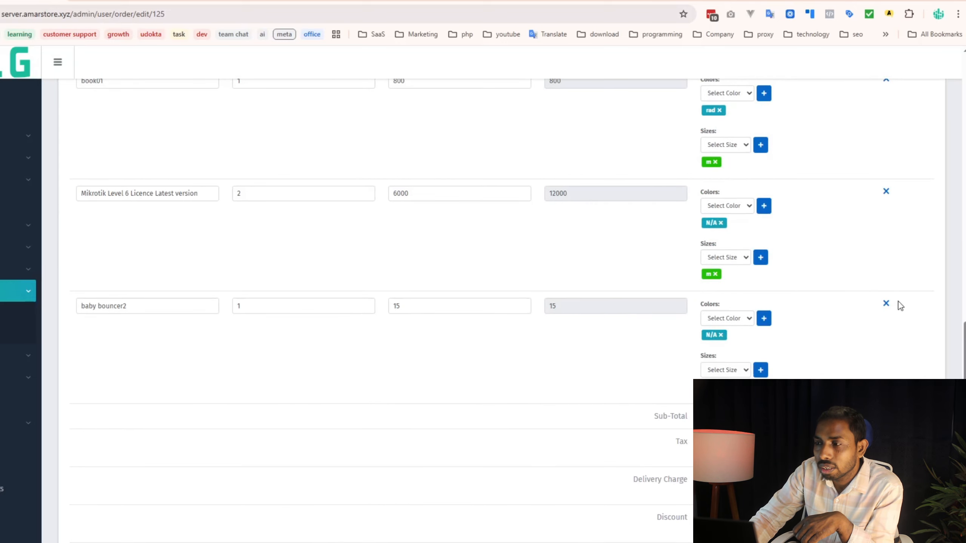
click(886, 305)
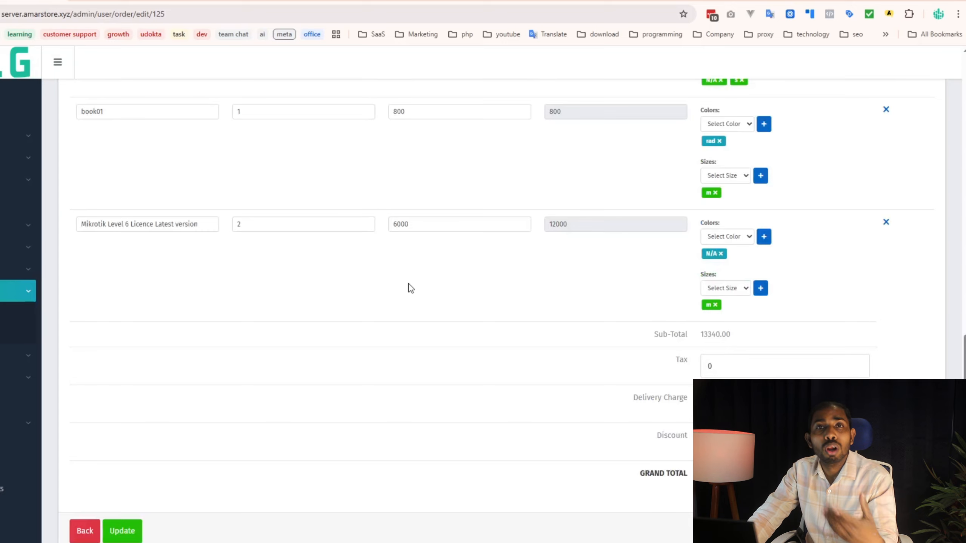
click(885, 333)
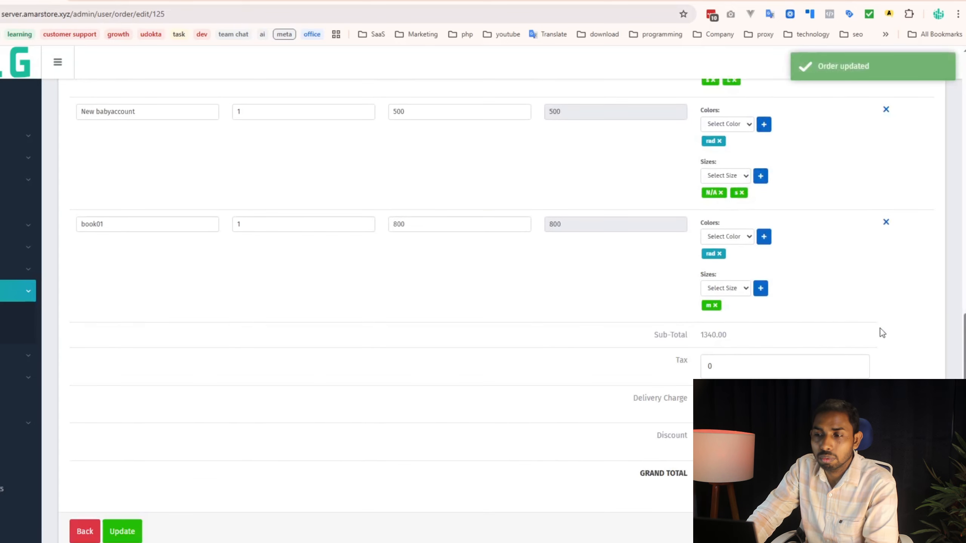
click(885, 221)
Review the order's remaining products, custom form data and order status choices, keeping the status at Confirm.
scroll(364, 312, down, 4)
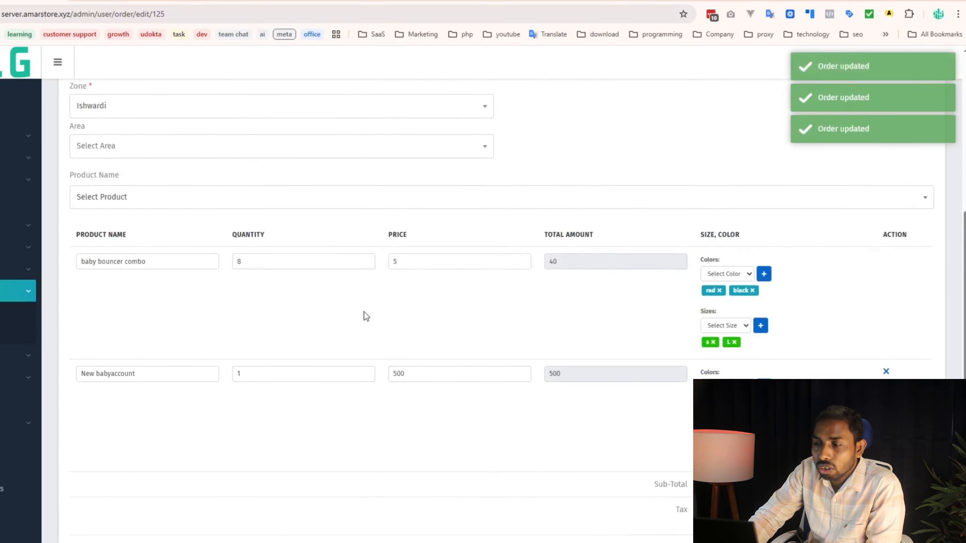
scroll(366, 311, up, 5)
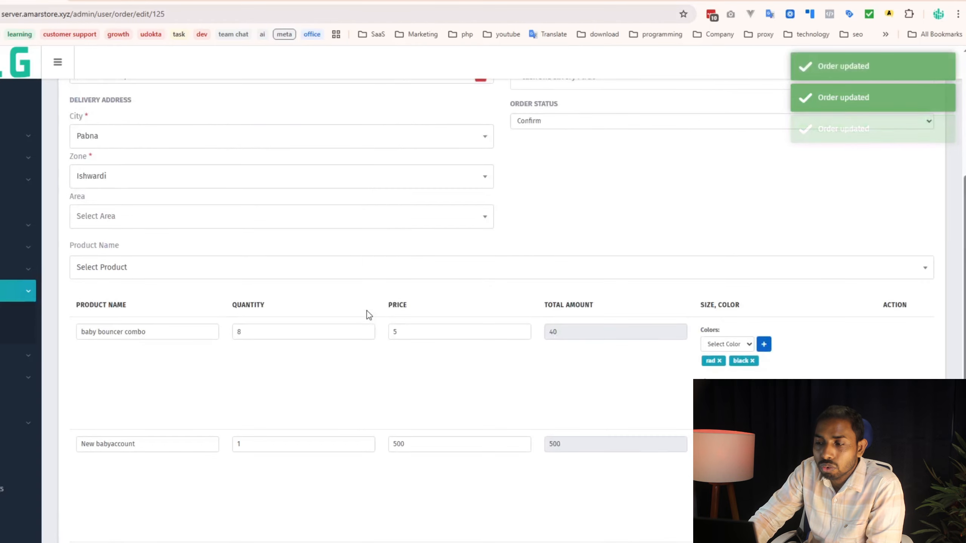
scroll(367, 311, down, 3)
scroll(367, 311, up, 8)
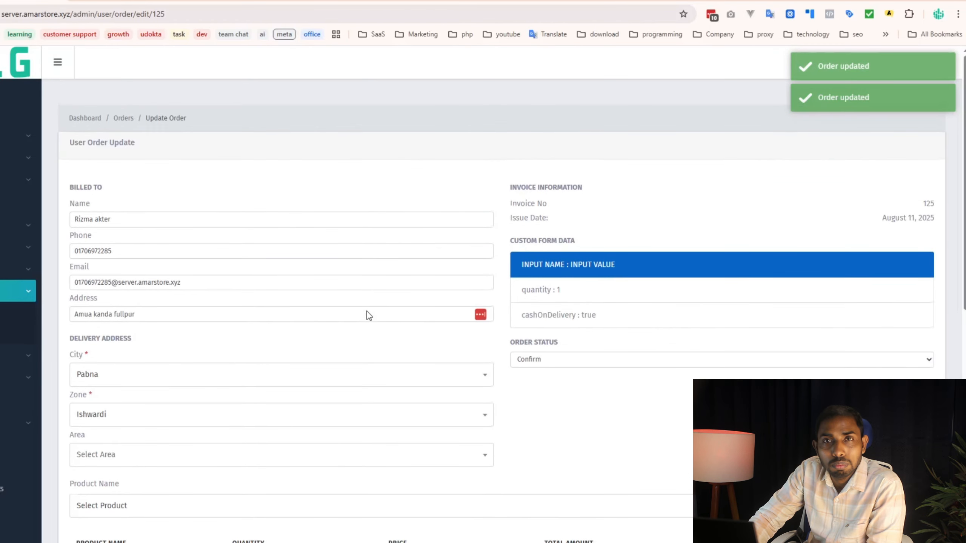
drag(658, 317, 503, 317)
click(652, 318)
click(553, 361)
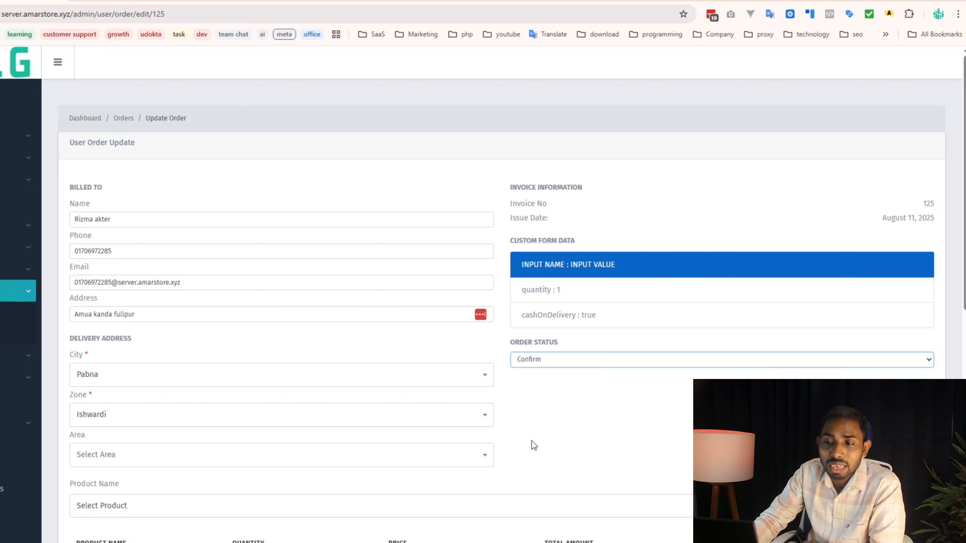
click(557, 472)
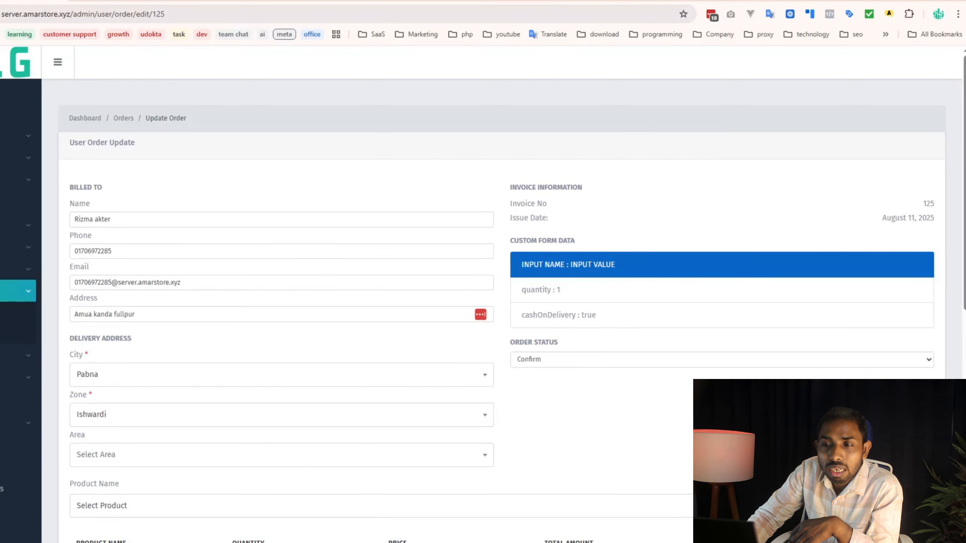
Return to the list of all orders and select the two newest orders.
key(alt+Left)
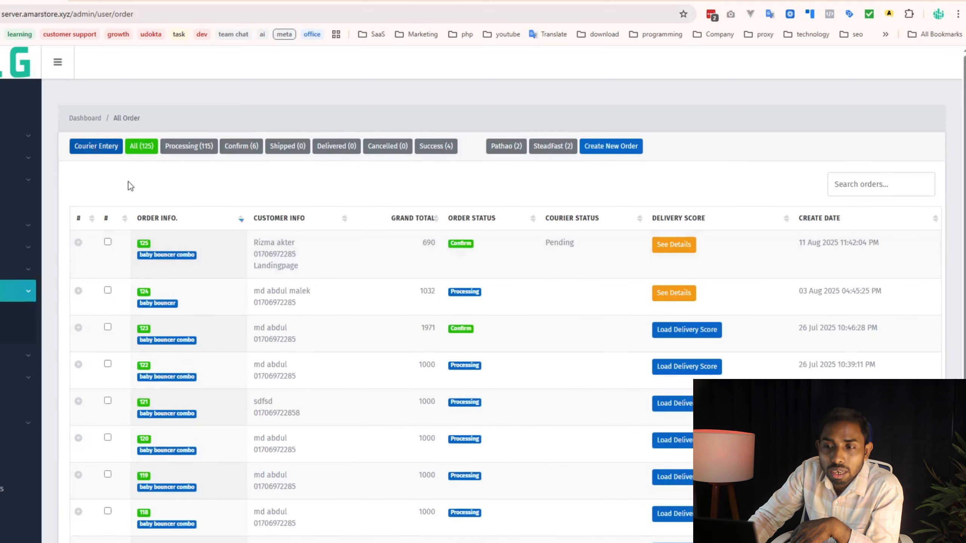
click(108, 243)
click(107, 290)
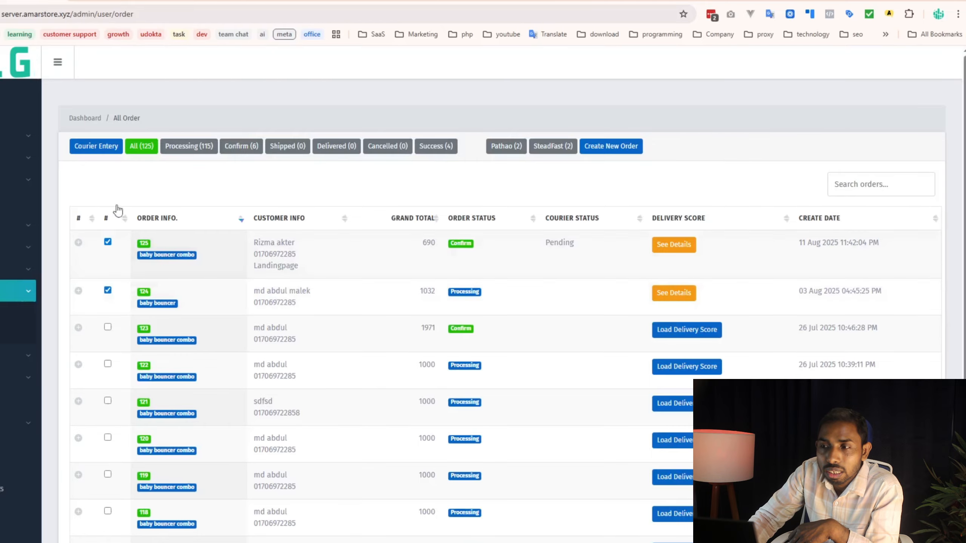
Choose pathao in a courier entry for the selected orders and close the entry without saving.
click(88, 149)
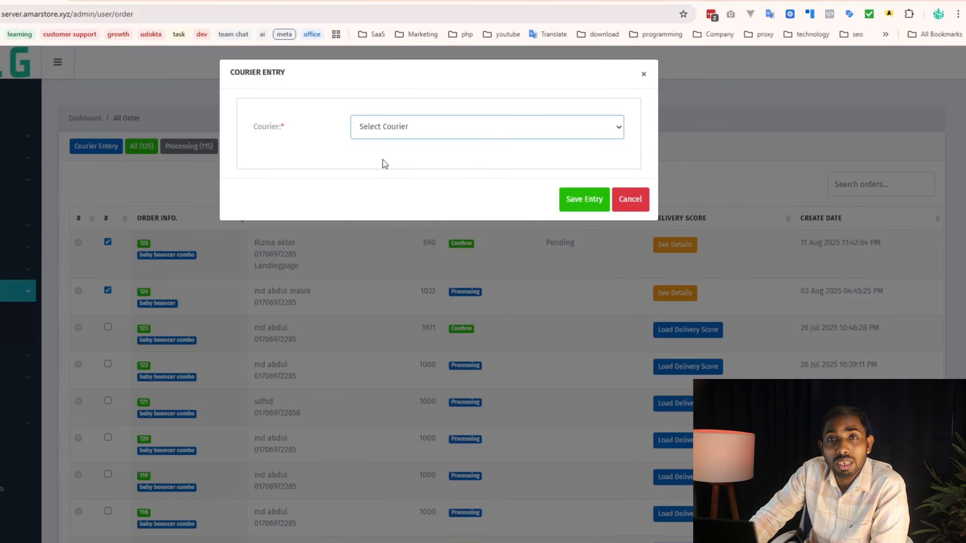
click(389, 176)
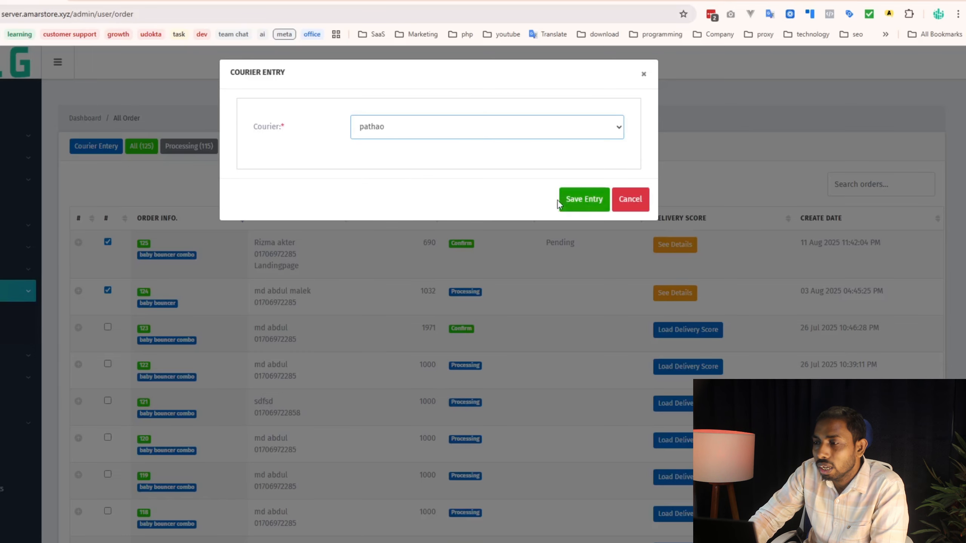
click(643, 75)
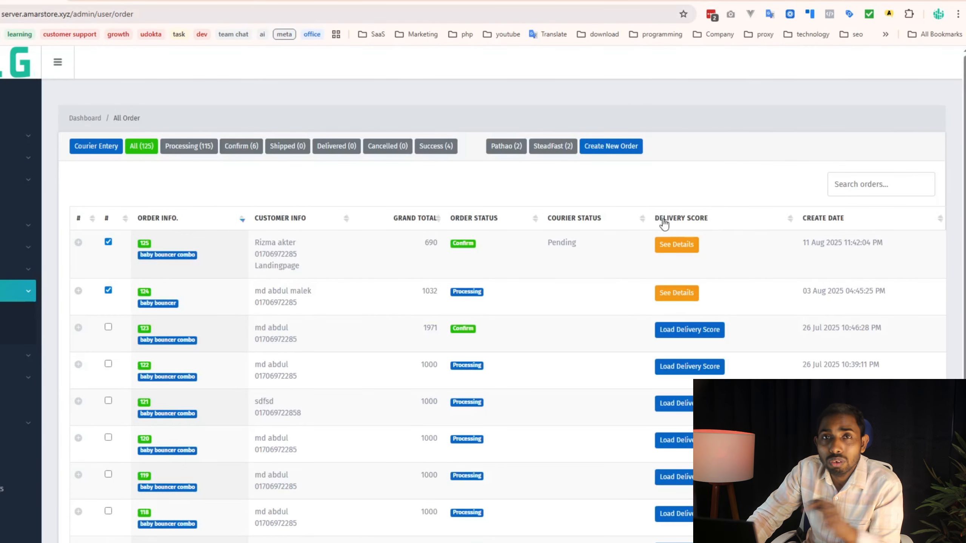
Check the newest order's courier status and examine the delivery details on its Pathao tracking page.
drag(582, 246, 537, 244)
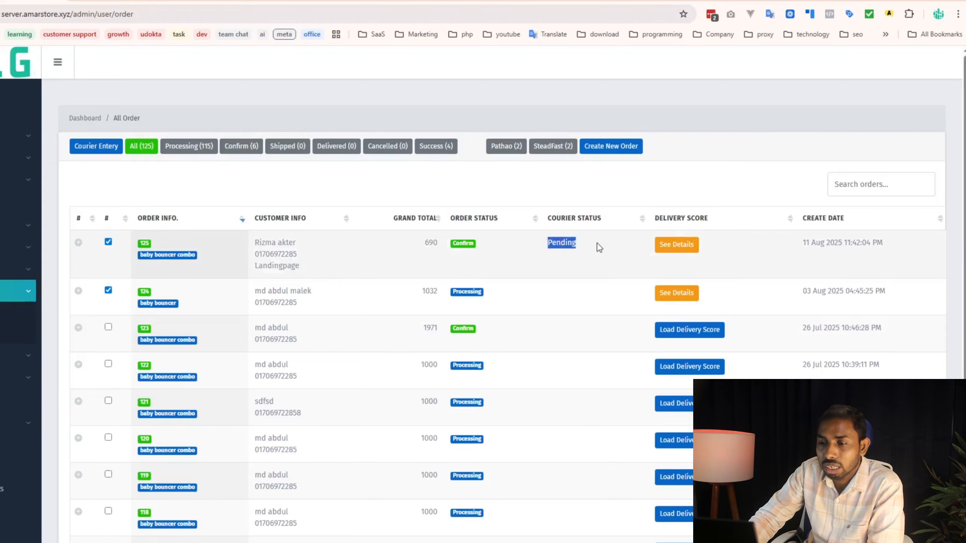
click(81, 243)
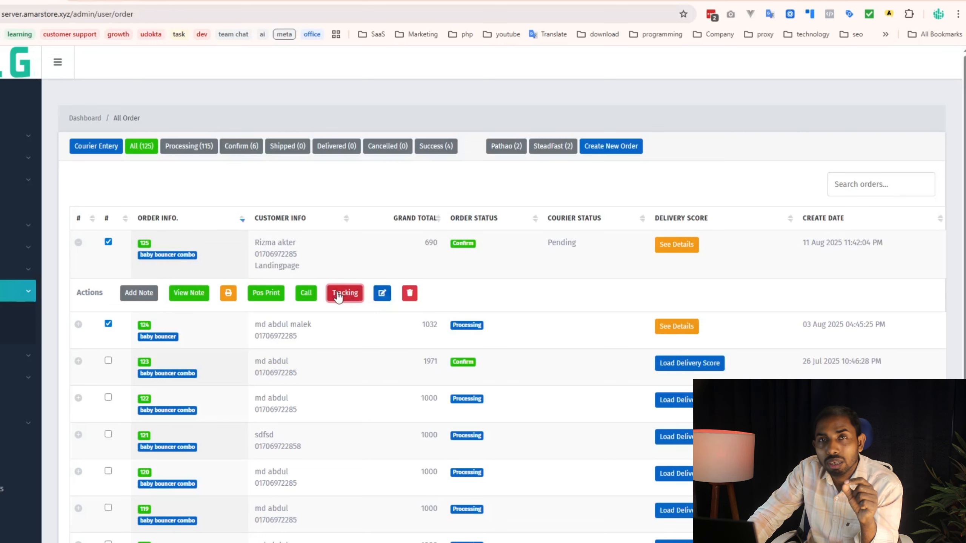
click(141, 1)
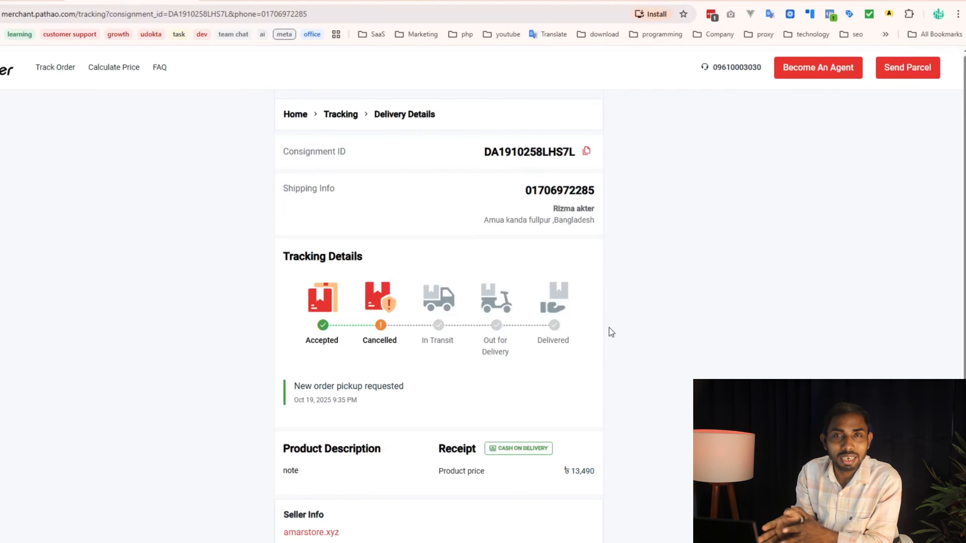
scroll(624, 388, down, 2)
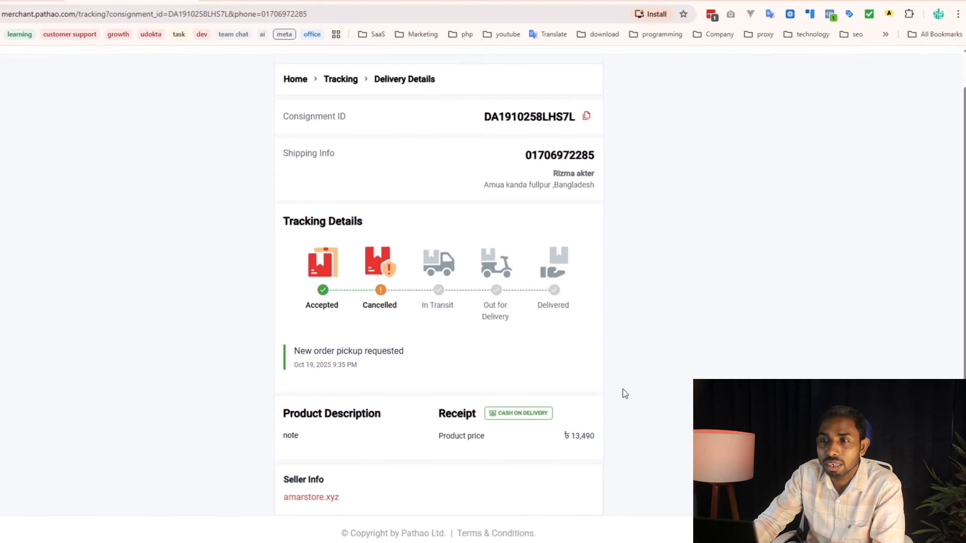
scroll(623, 391, up, 2)
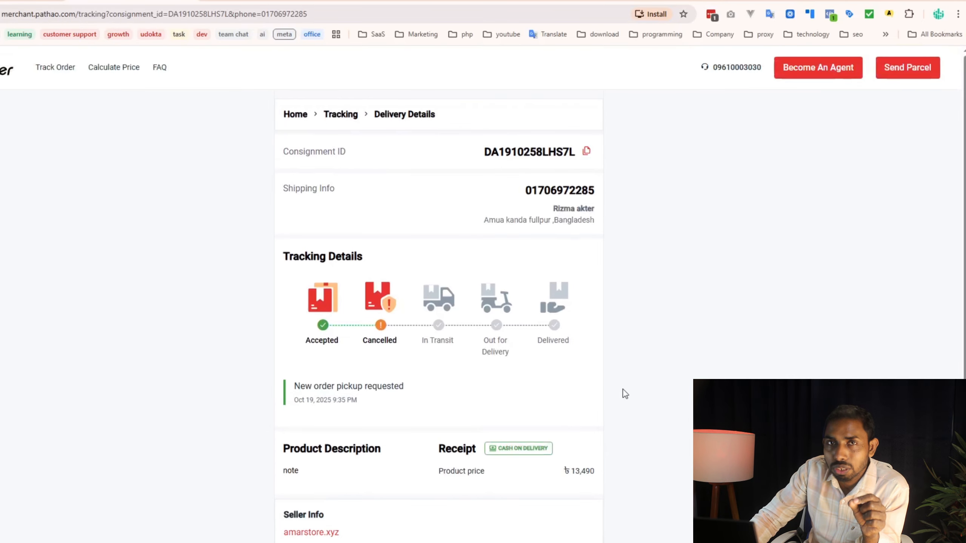
scroll(623, 391, down, 2)
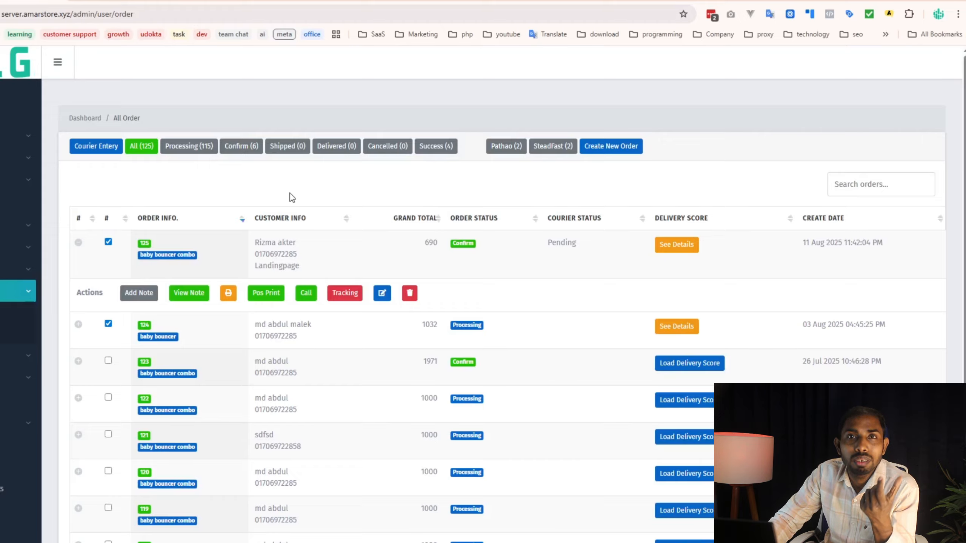
View the newest order's POS receipt and its full-page printable invoice.
click(256, 296)
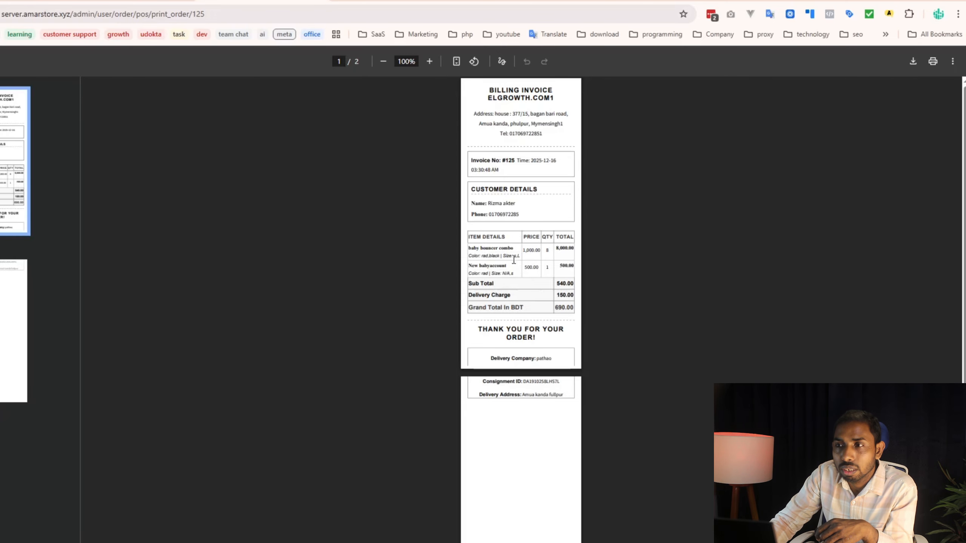
click(13, 1)
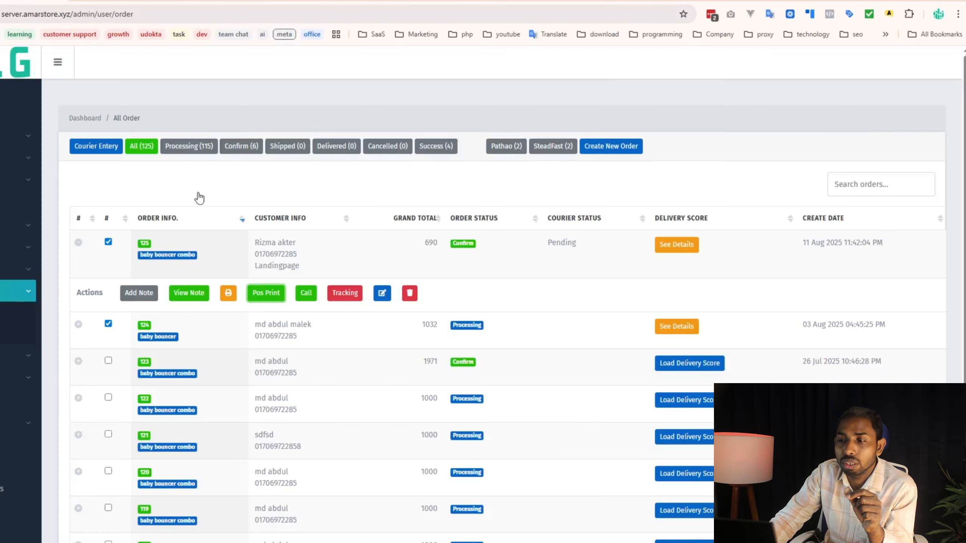
click(229, 292)
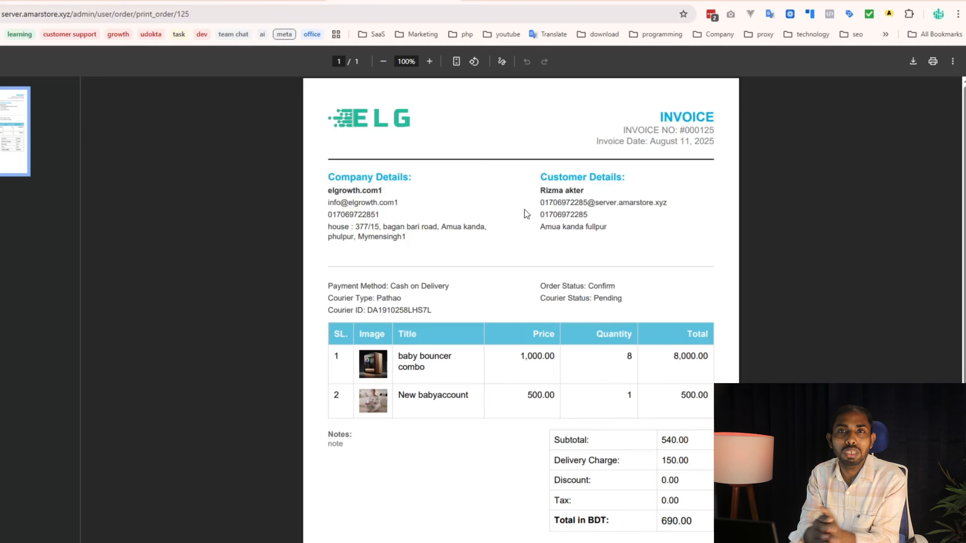
scroll(510, 308, down, 4)
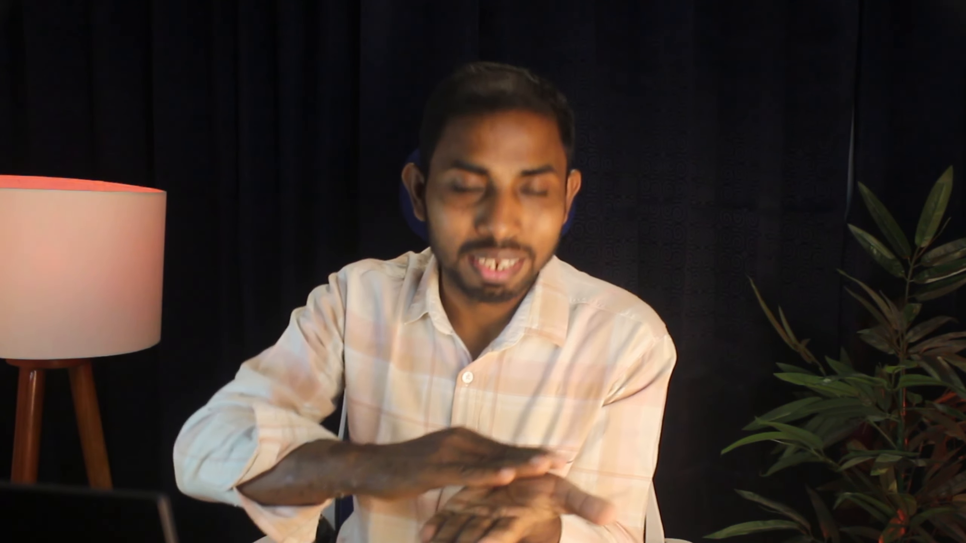